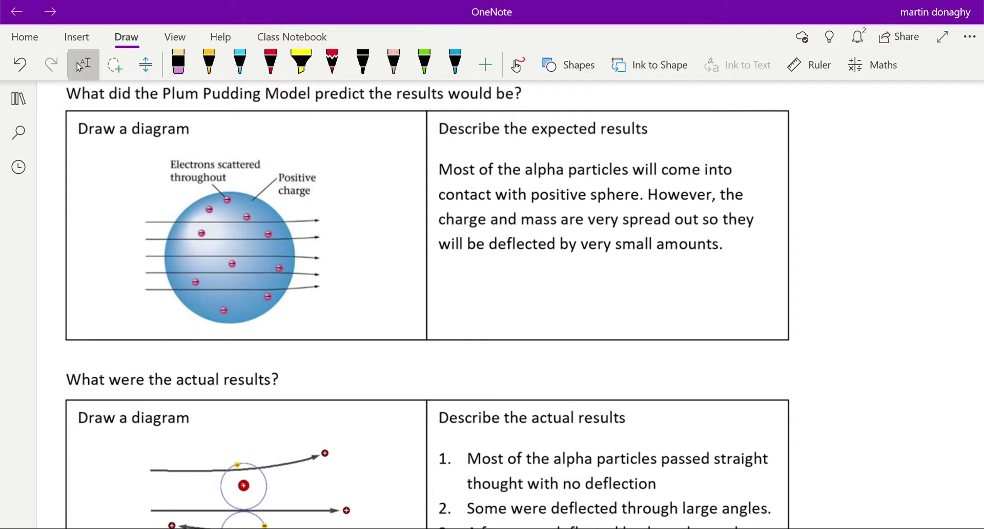
- Zoom in, scroll right past the results table, and draw a red circle for the atom outline
key(ctrl+plus)
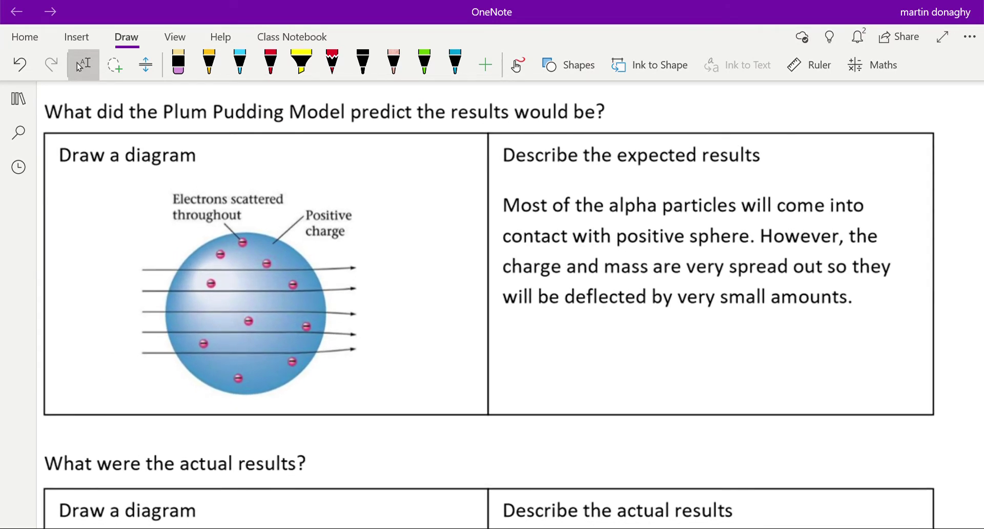
scroll(510, 307, right, 10)
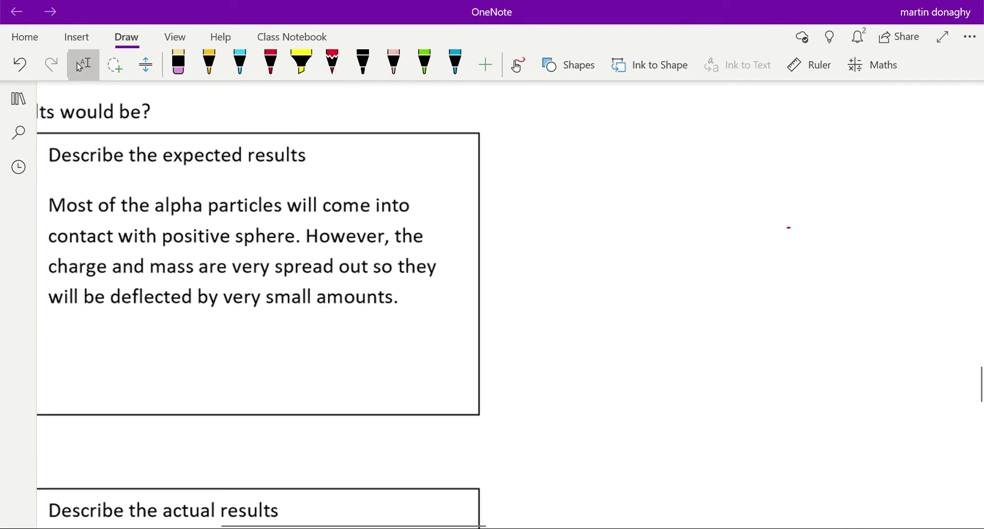
scroll(510, 307, right, 6)
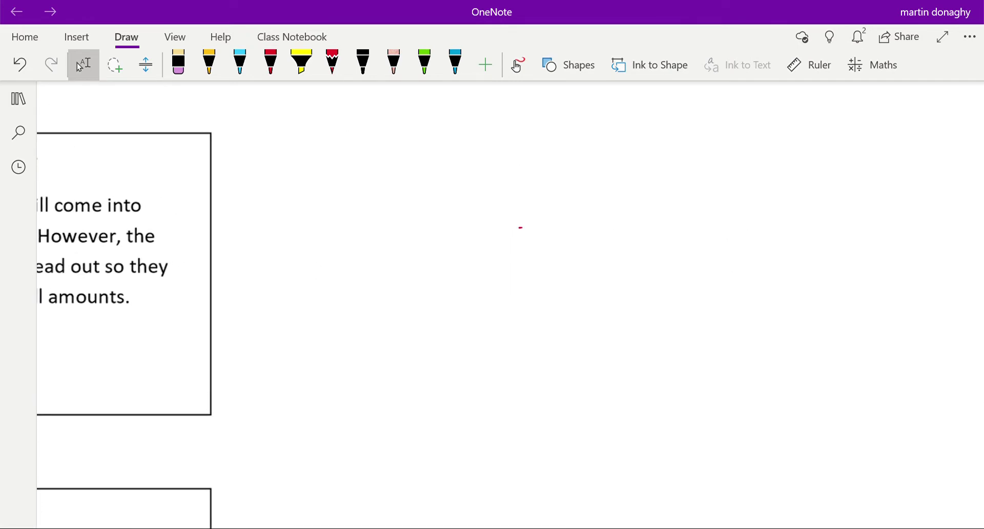
click(271, 62)
mouse_move(685, 134)
mouse_down()
mouse_move(560, 306)
mouse_move(668, 154)
mouse_move(681, 370)
mouse_up()
- Draw a yellow highlighter plus inside the circle and scatter nine light-blue electron dots
click(301, 63)
drag(588, 274, 822, 262)
click(240, 63)
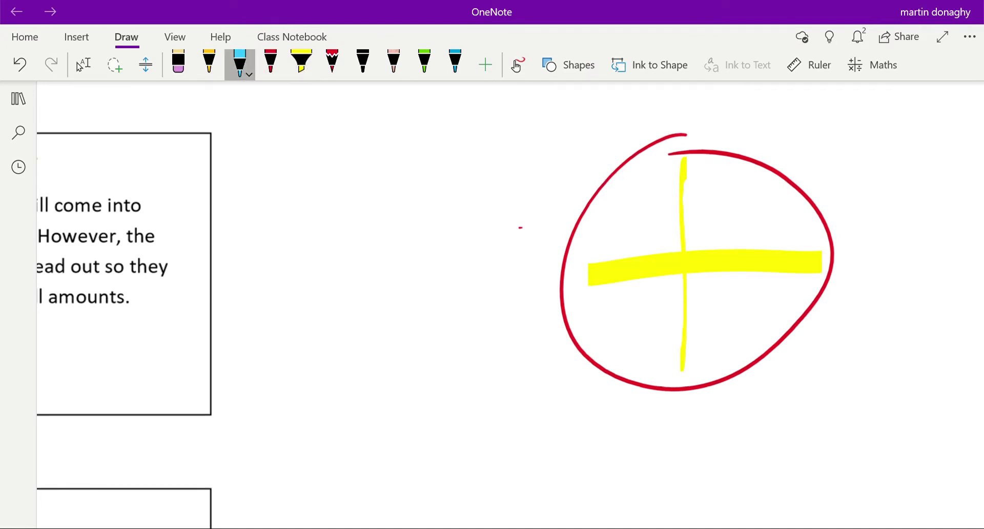
click(624, 196)
click(760, 202)
click(641, 230)
click(750, 239)
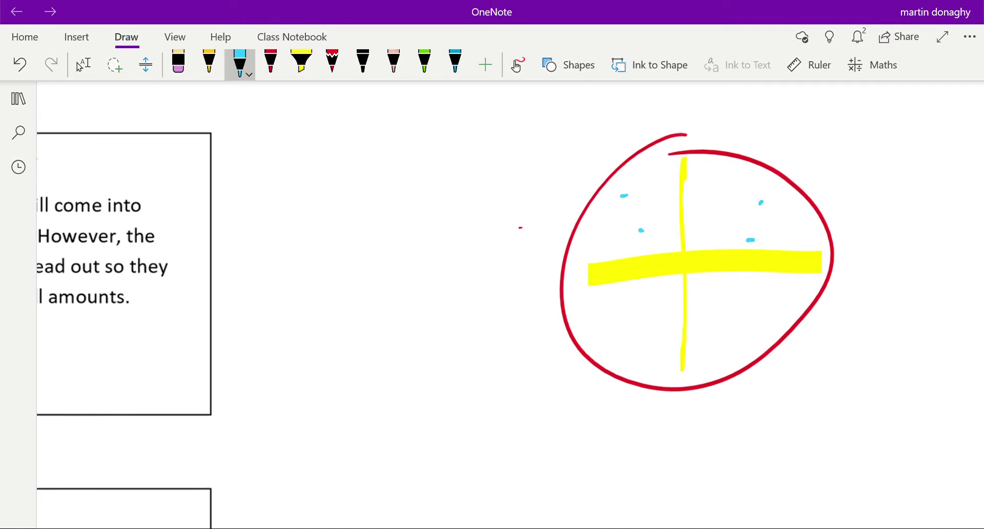
click(577, 313)
click(643, 300)
click(747, 306)
click(625, 359)
click(707, 345)
- In red, draw an alpha particle with an arrow toward the atom, label it α 2+, then undo the electron dots
click(271, 63)
click(311, 228)
mouse_move(314, 224)
mouse_down()
mouse_move(314, 232)
mouse_move(551, 240)
mouse_up()
mouse_move(471, 224)
mouse_down()
mouse_move(481, 250)
mouse_move(466, 254)
mouse_up()
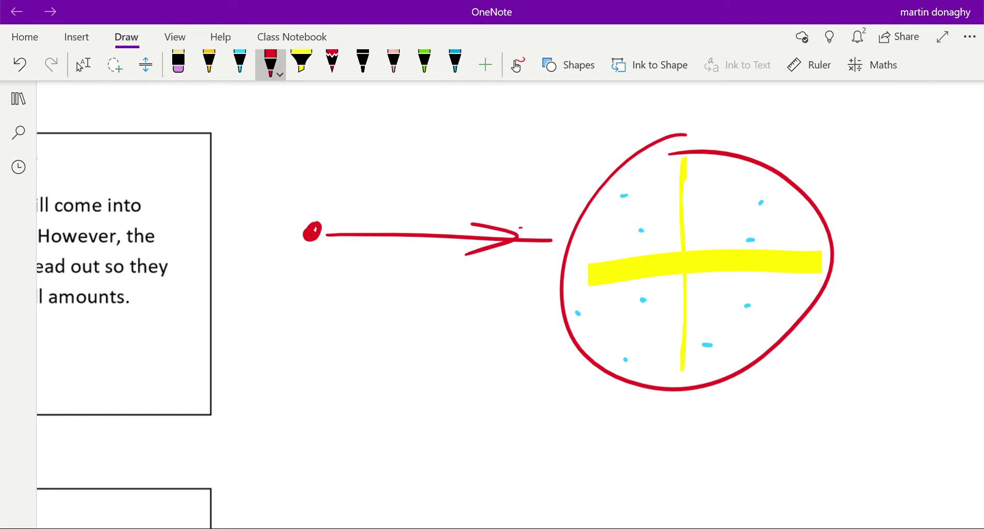
mouse_move(308, 191)
mouse_down()
mouse_move(328, 203)
mouse_move(341, 193)
mouse_up()
drag(340, 173, 328, 190)
mouse_move(267, 210)
mouse_down()
mouse_move(236, 221)
mouse_move(280, 231)
mouse_up()
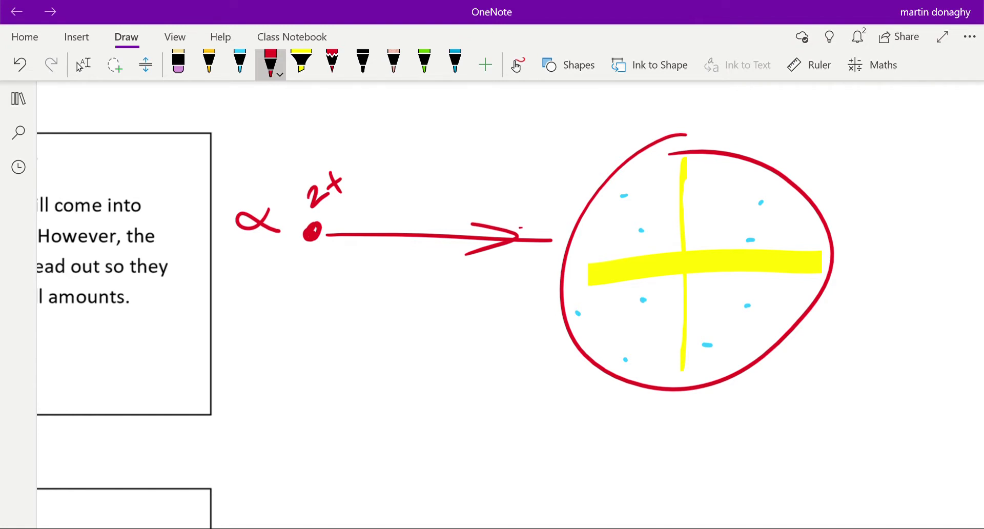
click(301, 61)
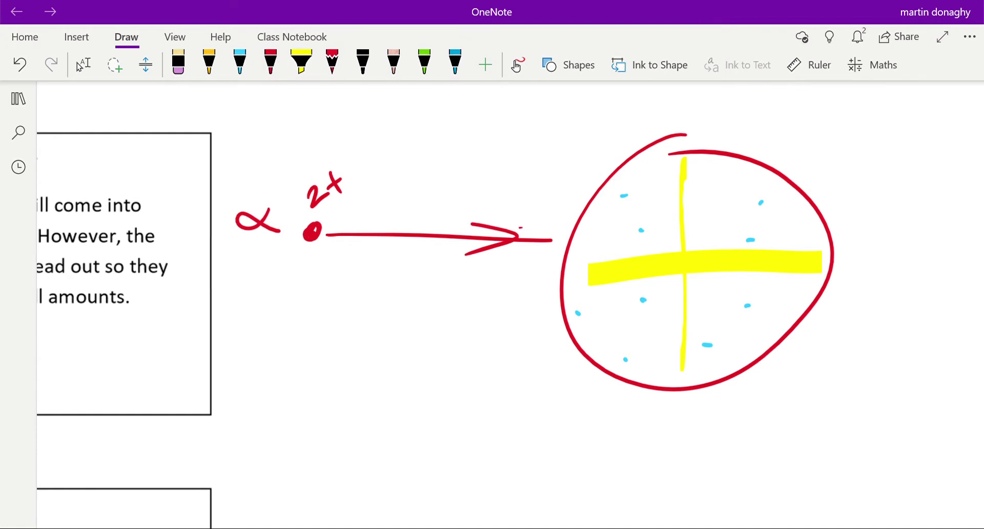
key(ctrl+z)
key(ctrl+z)
key(ctrl+z)
key(ctrl+z)
key(ctrl+z)
key(ctrl+z)
key(ctrl+z)
key(ctrl+z)
key(ctrl+z)
- Extend the first alpha particle's red path straight through the circle and add an exit arrowhead
click(270, 63)
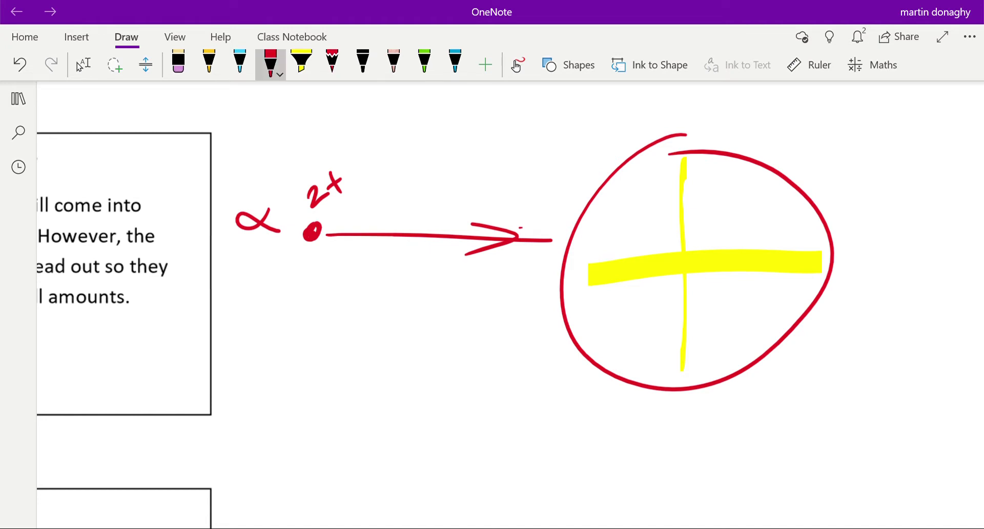
mouse_move(548, 239)
mouse_down()
mouse_move(833, 232)
mouse_move(972, 213)
mouse_up()
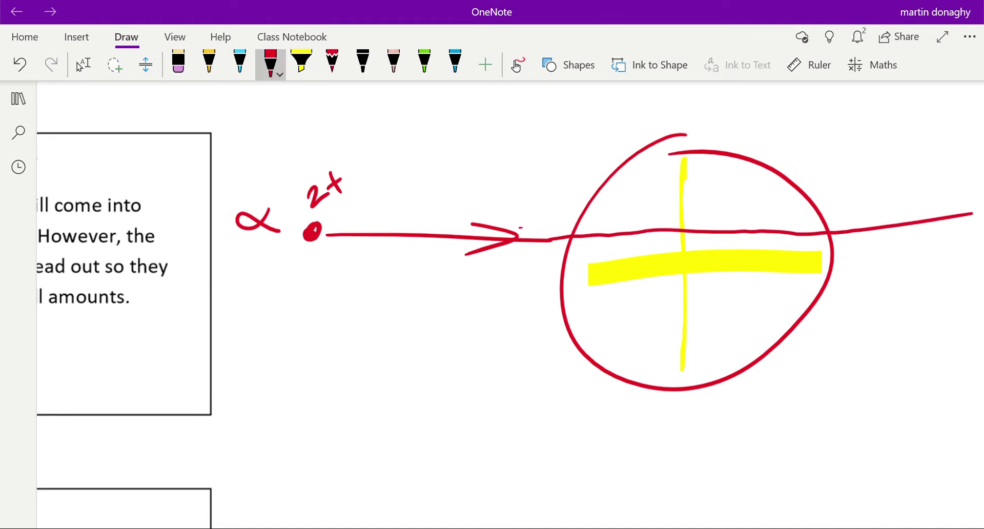
mouse_move(889, 218)
mouse_down()
mouse_move(931, 219)
mouse_move(887, 236)
mouse_up()
- Draw a second red α 2+ particle below, passing straight through the atom with an arrowhead
mouse_move(322, 329)
mouse_down()
mouse_move(320, 346)
mouse_move(331, 348)
mouse_up()
drag(267, 322, 285, 347)
drag(302, 309, 983, 329)
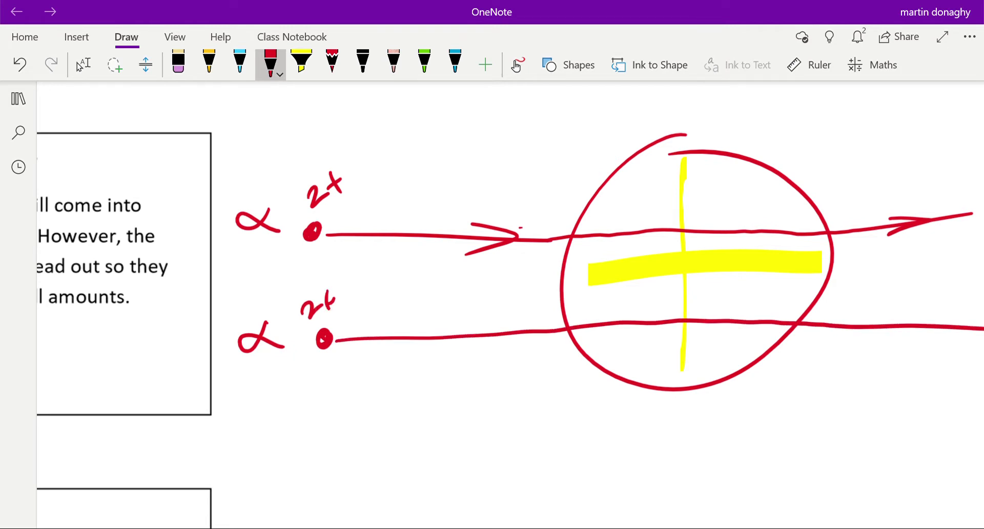
mouse_move(871, 324)
mouse_down()
mouse_move(894, 342)
mouse_move(867, 347)
mouse_move(902, 347)
mouse_up()
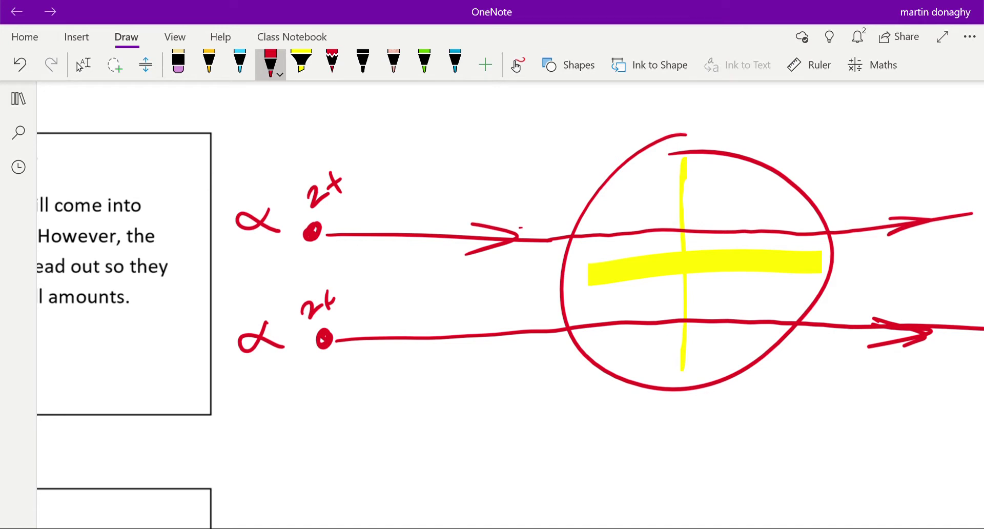
- Switch to the selection tool and scroll left and up to show the labelled gold-foil apparatus diagram
scroll(79, 66, left, 5)
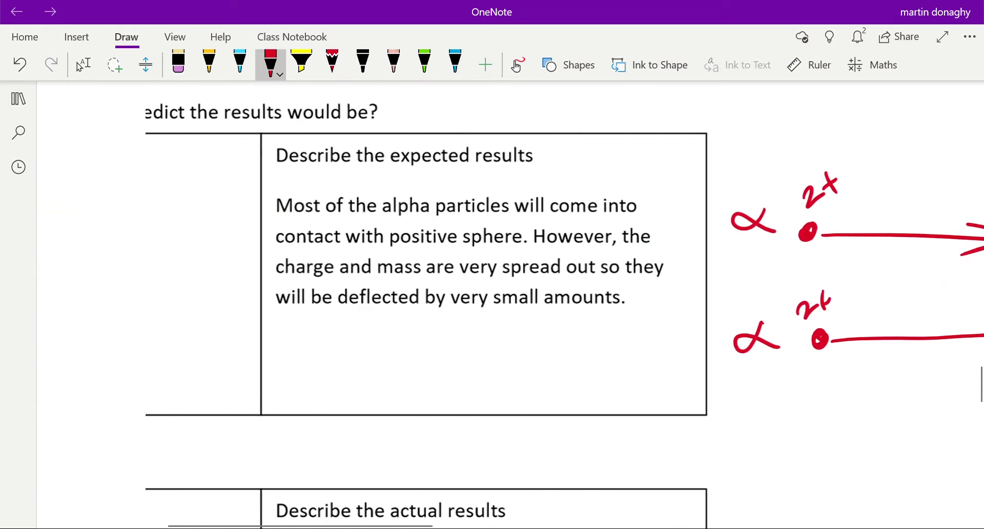
click(81, 65)
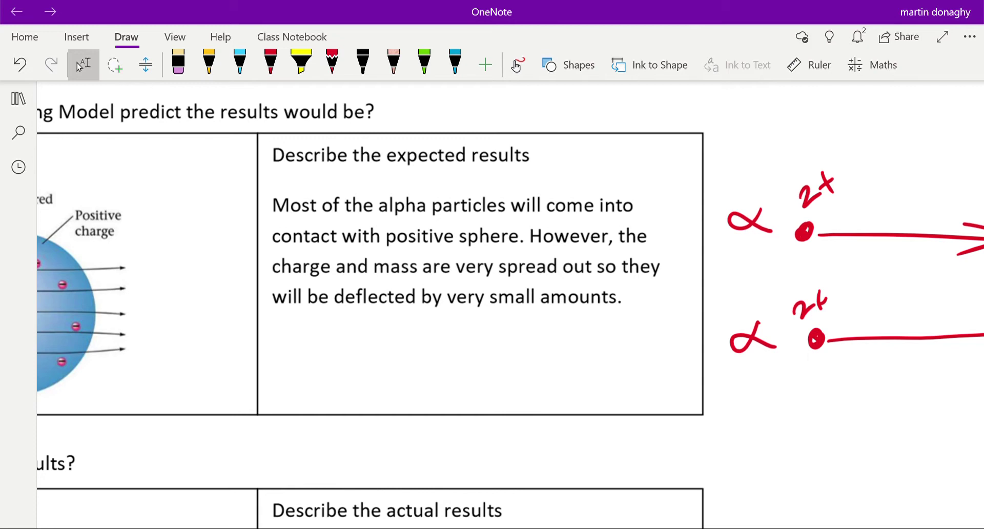
scroll(80, 67, up, 15)
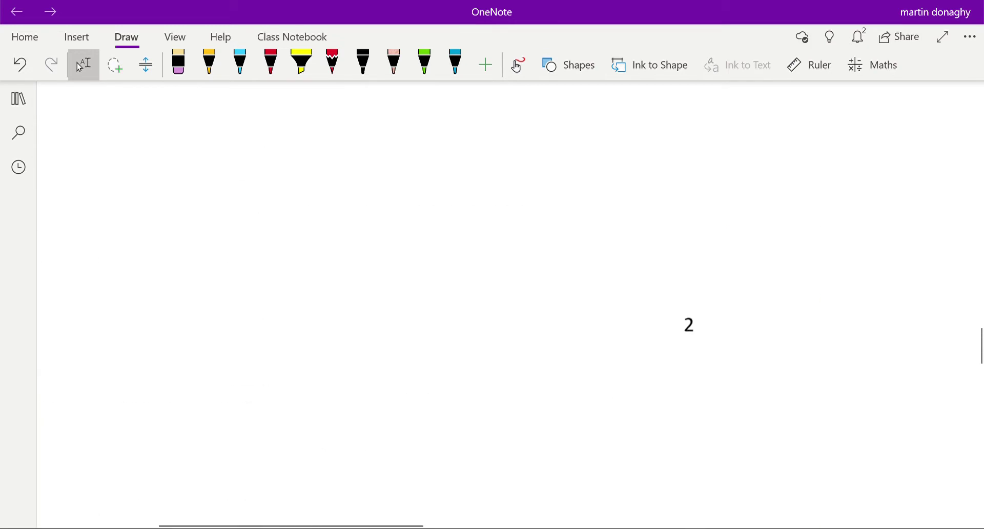
scroll(80, 67, up, 3)
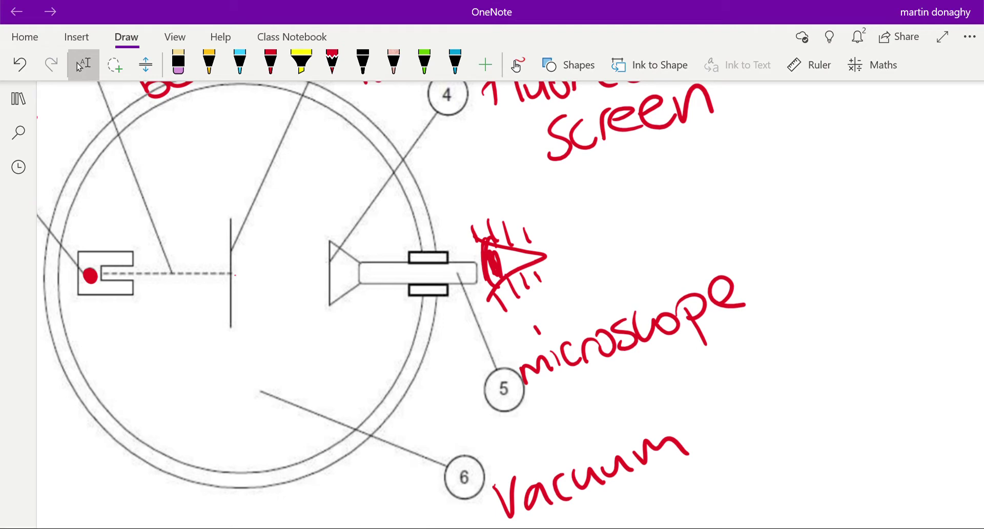
scroll(80, 66, down, 3)
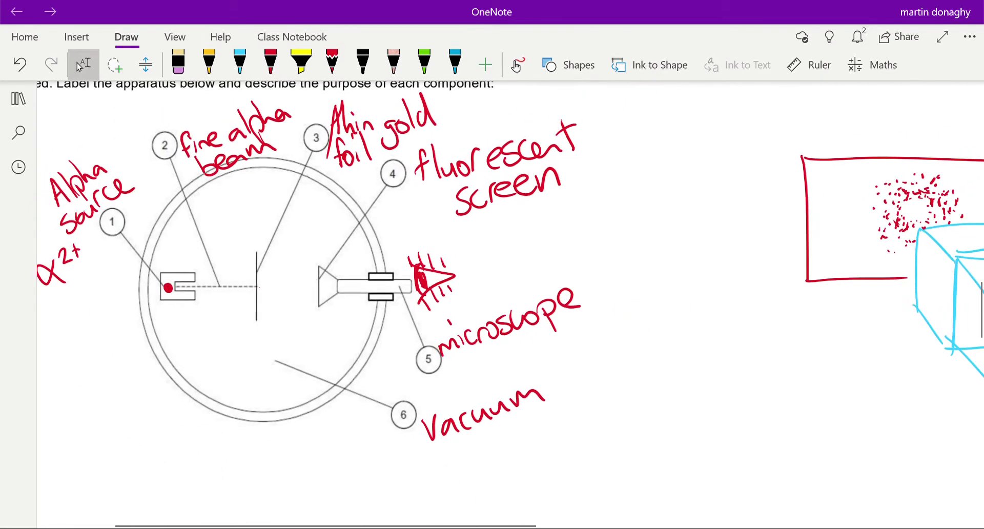
scroll(80, 67, left, 3)
scroll(80, 66, left, 2)
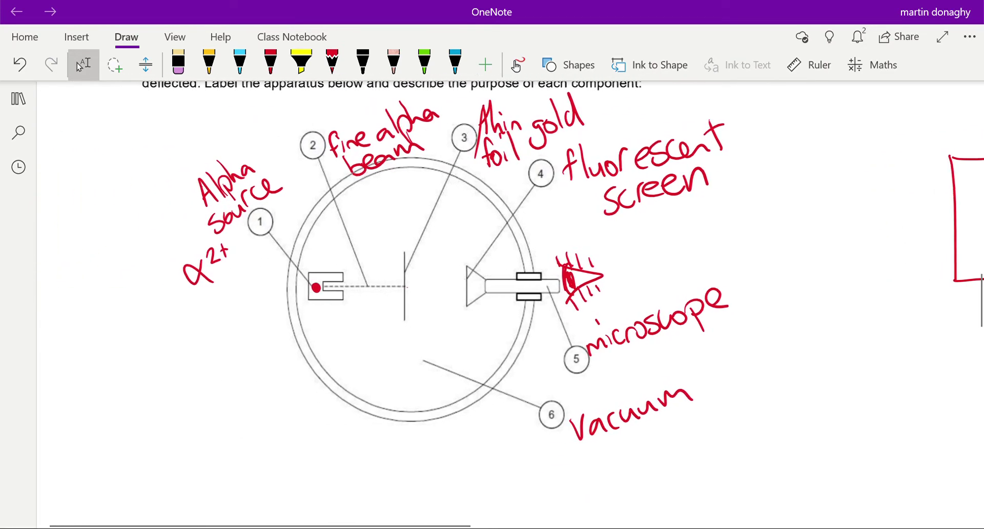
scroll(80, 67, up, 3)
scroll(80, 67, down, 3)
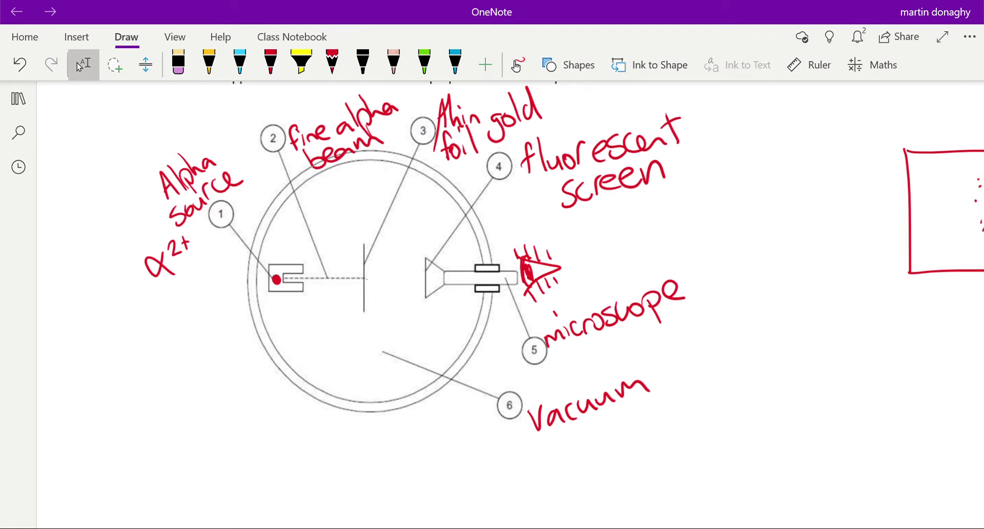
click(270, 61)
- Undo a stray red mark and draw the straight beam arrow from the foil to the screen
drag(423, 275, 423, 281)
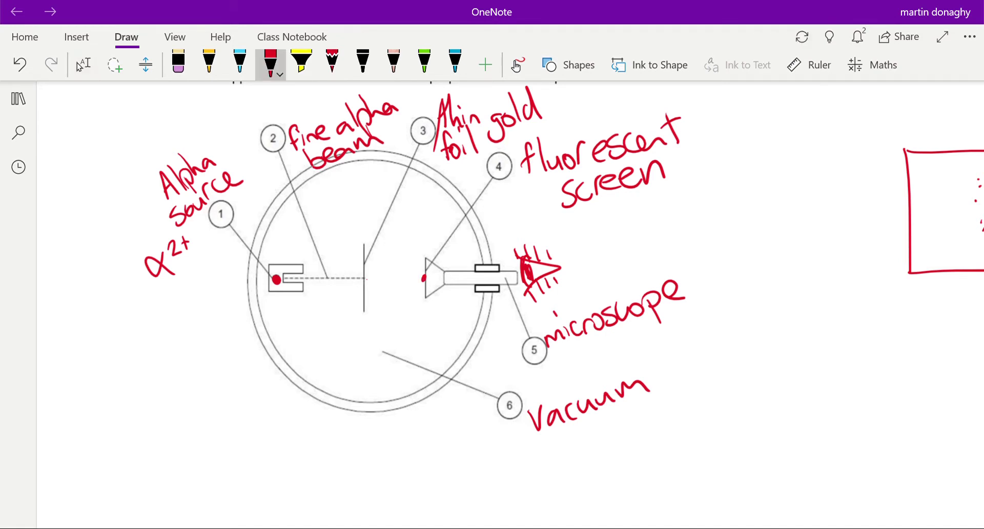
key(Escape)
key(ctrl+z)
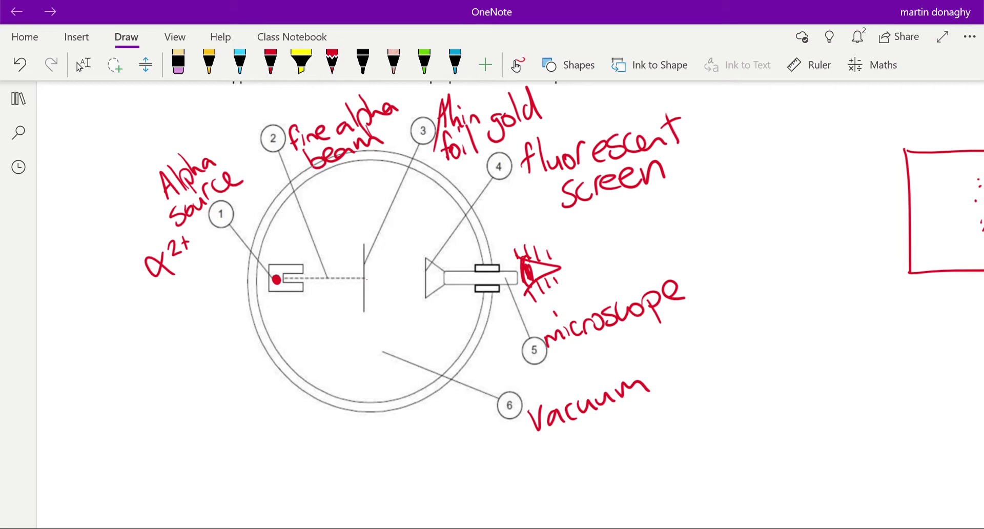
click(271, 62)
mouse_move(361, 278)
mouse_down()
mouse_move(433, 276)
mouse_move(387, 288)
mouse_up()
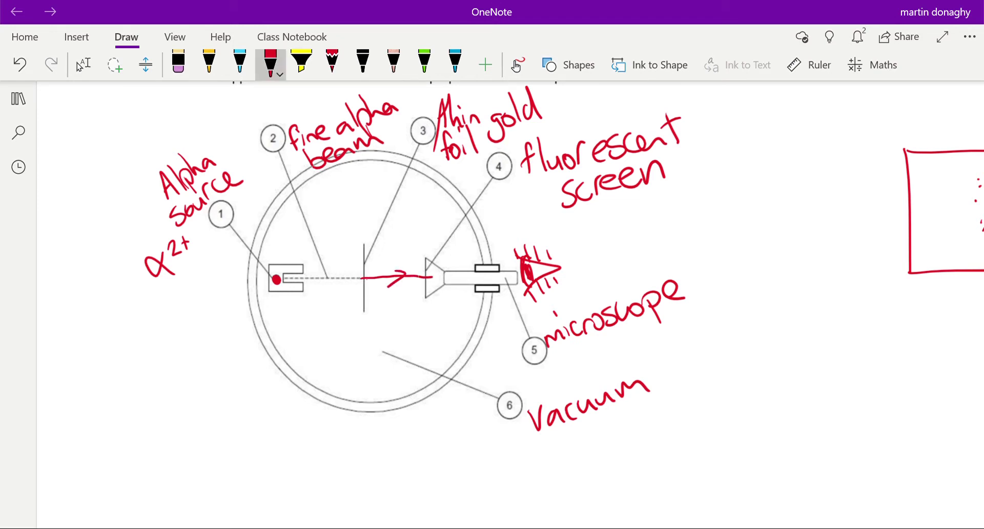
- Sketch trial deflected paths and an angled arrow with arrowhead rising from the foil
mouse_move(418, 247)
mouse_down()
mouse_move(435, 276)
mouse_move(445, 268)
mouse_up()
mouse_move(417, 248)
mouse_down()
mouse_move(445, 252)
mouse_move(495, 233)
mouse_up()
drag(441, 266, 516, 240)
drag(500, 232, 504, 242)
mouse_move(361, 276)
mouse_down()
mouse_move(430, 258)
mouse_move(407, 262)
mouse_up()
drag(401, 258, 401, 271)
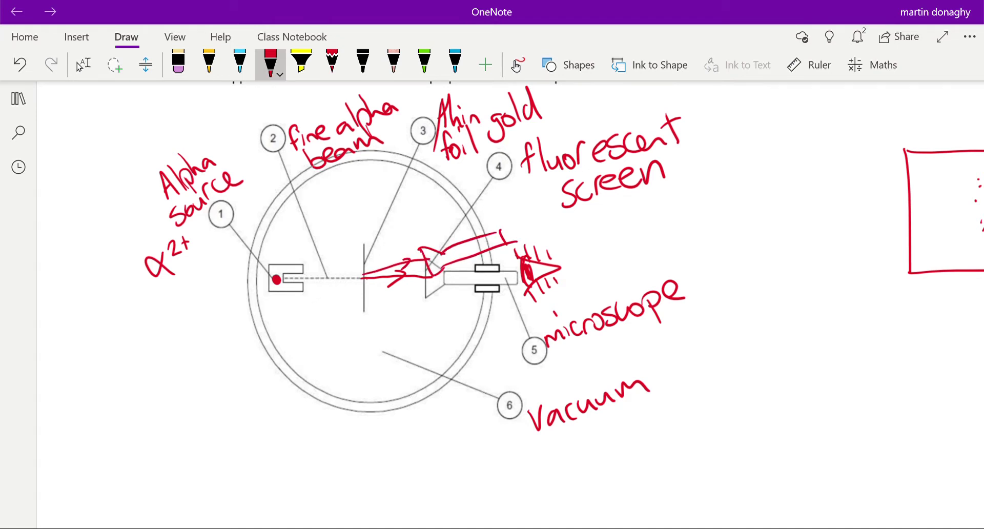
- Erase the unwanted deflection strokes and the leftover stray tick mark
drag(507, 238, 369, 277)
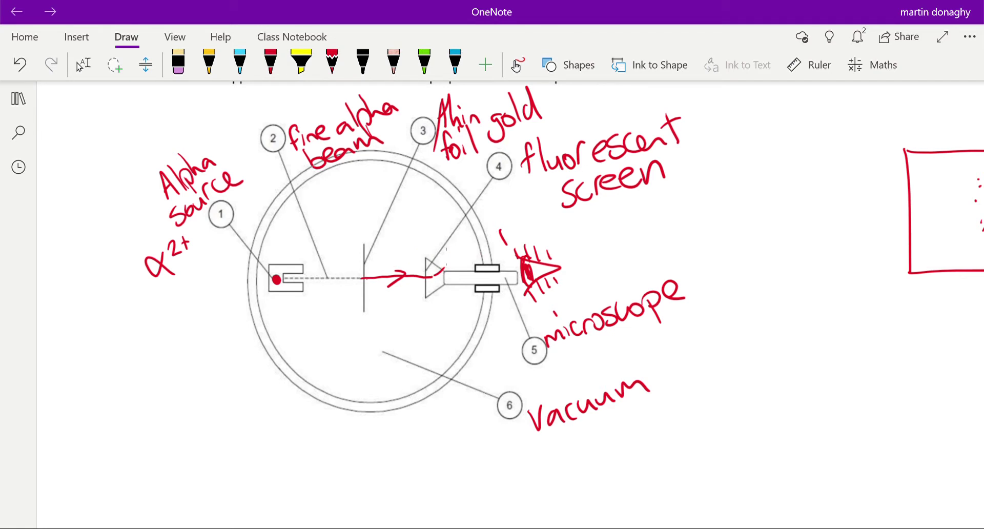
drag(446, 266, 435, 274)
drag(499, 231, 506, 243)
- Draw a second screen near label 4 and a deflected arrow from the foil up to it
click(270, 63)
mouse_move(428, 195)
mouse_down()
mouse_move(439, 212)
mouse_move(455, 186)
mouse_move(442, 215)
mouse_move(484, 153)
mouse_up()
mouse_move(481, 155)
mouse_down()
mouse_move(490, 171)
mouse_move(452, 200)
mouse_up()
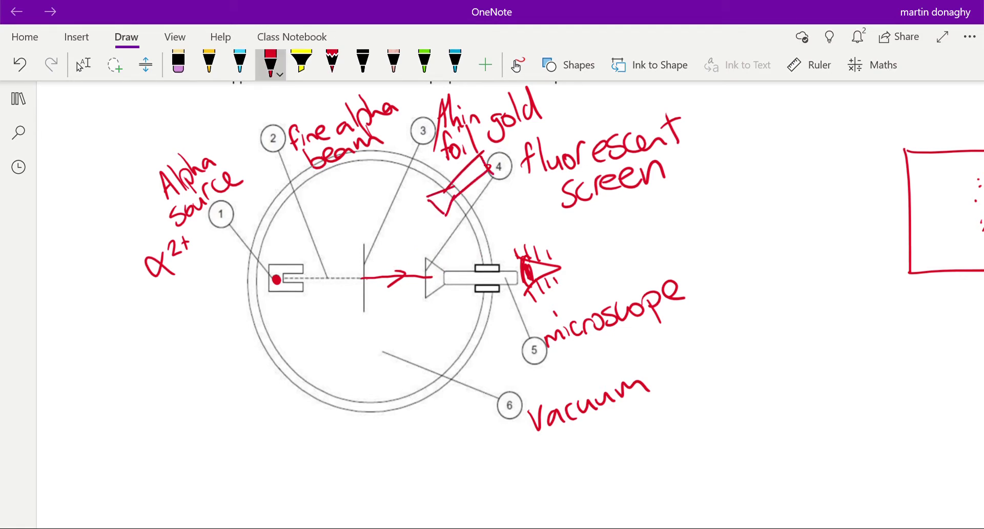
drag(364, 278, 448, 197)
drag(405, 234, 423, 218)
drag(423, 219, 411, 246)
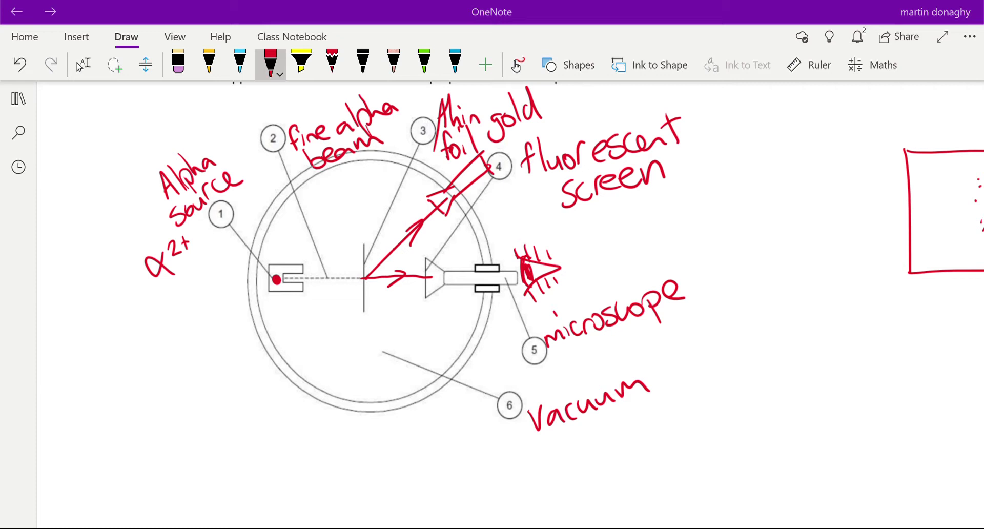
- Fill in the deflected arrow's arrowhead and thicken its line
drag(427, 199, 445, 216)
mouse_move(425, 195)
mouse_down()
mouse_move(441, 200)
mouse_move(495, 164)
mouse_up()
drag(455, 195, 481, 170)
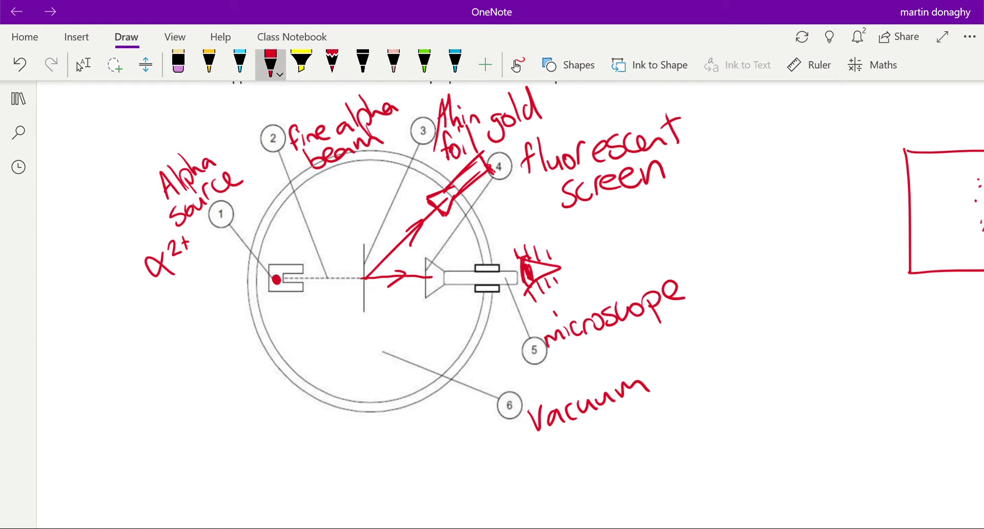
- Sketch a screen box near label 2 and a particle bouncing back from the foil
mouse_move(271, 206)
mouse_down()
mouse_move(249, 194)
mouse_move(292, 192)
mouse_move(283, 225)
mouse_up()
mouse_move(305, 205)
mouse_down()
mouse_move(283, 228)
mouse_move(310, 202)
mouse_move(283, 213)
mouse_up()
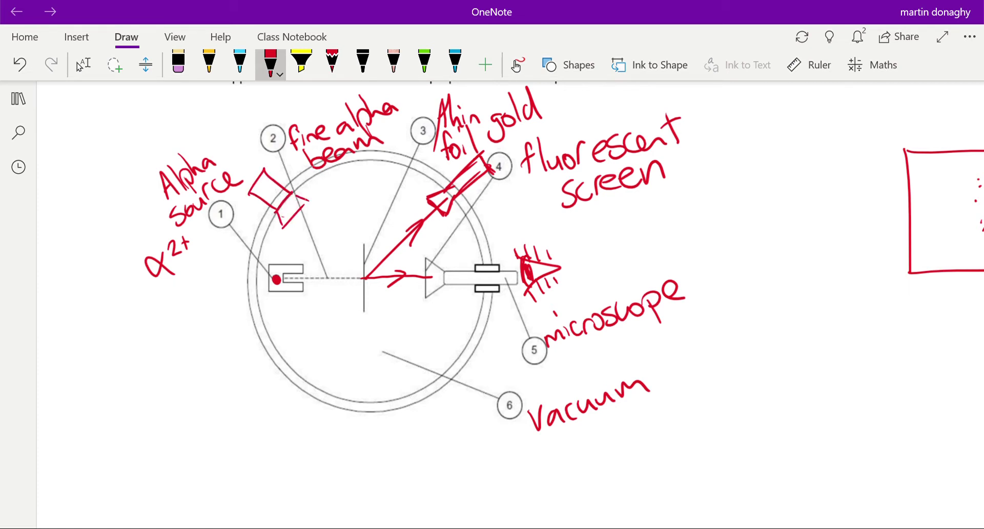
mouse_move(282, 277)
mouse_down()
mouse_move(362, 275)
mouse_move(290, 218)
mouse_up()
- Add dark arrowheads on the incoming alpha beam and the deflected beam line
mouse_move(328, 251)
mouse_down()
mouse_move(320, 244)
mouse_move(327, 250)
mouse_up()
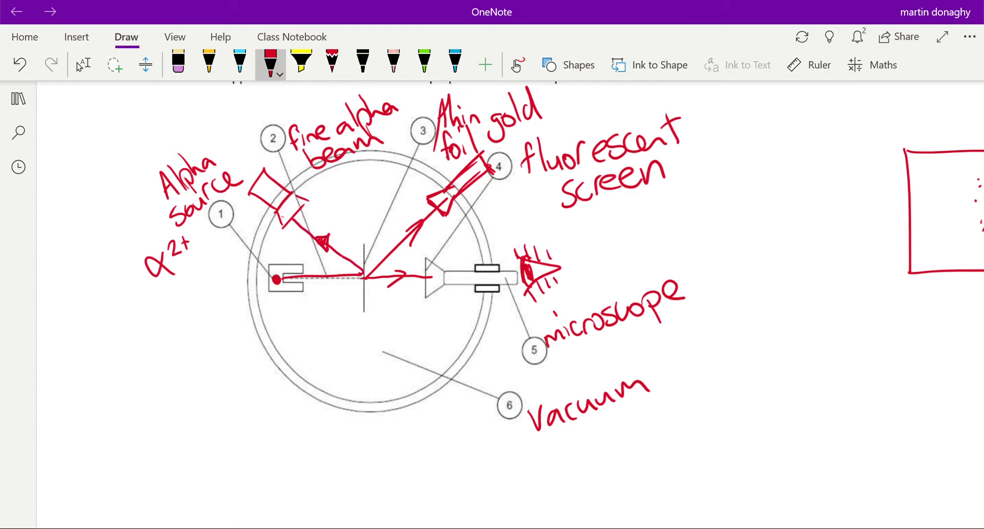
drag(328, 239, 333, 245)
drag(412, 233, 417, 225)
scroll(492, 302, down, 15)
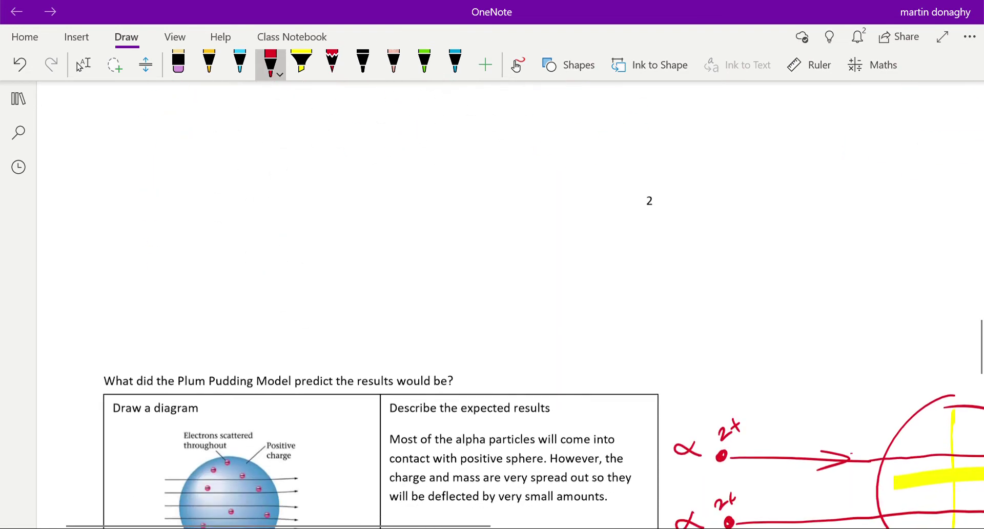
- Scroll to the conclusions question and handwrite 'From ①' in red on the first answer line
scroll(492, 302, down, 5)
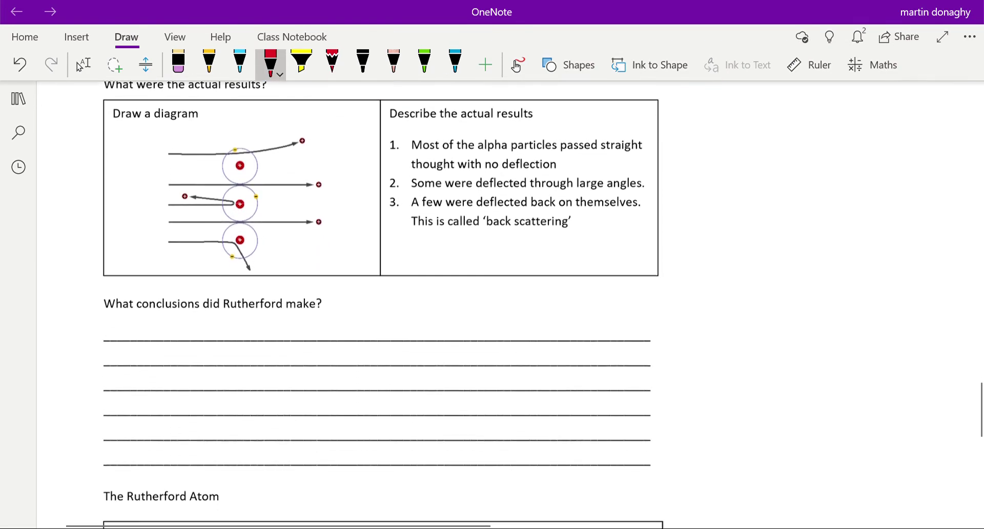
click(83, 64)
scroll(492, 302, up, 2)
scroll(80, 66, up, 2)
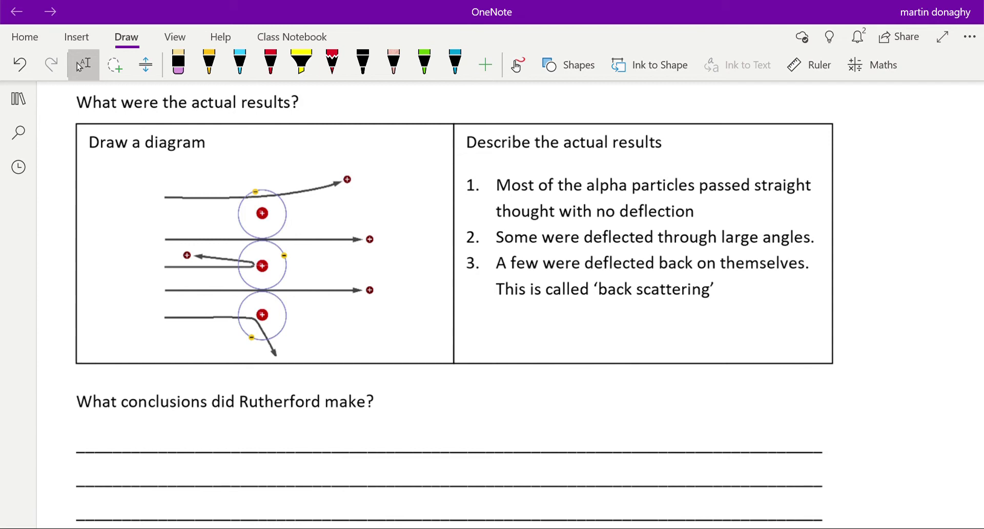
click(270, 62)
mouse_move(90, 426)
mouse_down()
mouse_move(83, 450)
mouse_move(101, 419)
mouse_up()
mouse_move(110, 436)
mouse_down()
mouse_move(103, 449)
mouse_move(181, 442)
mouse_up()
mouse_move(169, 413)
mouse_down()
mouse_move(198, 419)
mouse_move(165, 414)
mouse_up()
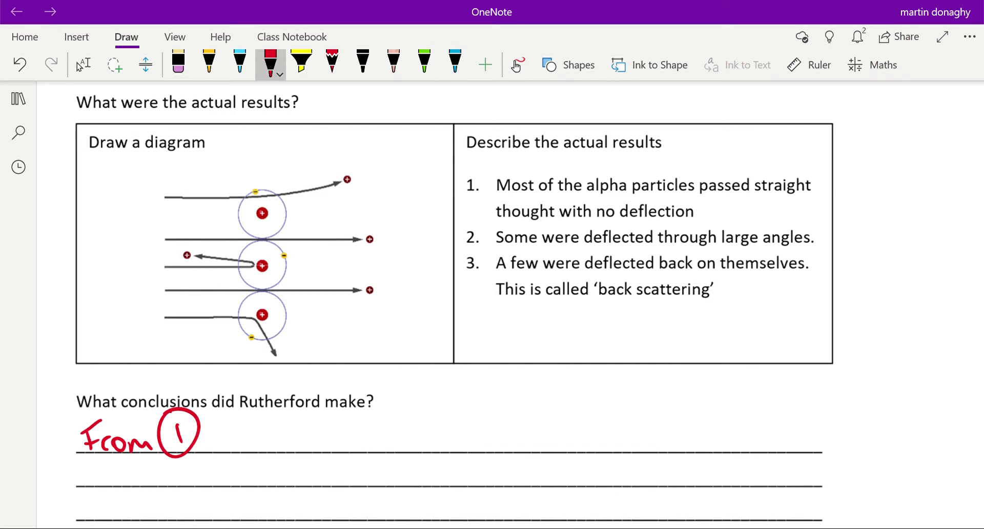
- Continue the red handwriting with 'Most of the atom'
scroll(453, 296, down, 3)
mouse_move(246, 293)
mouse_down()
mouse_move(249, 322)
mouse_move(280, 322)
mouse_move(284, 306)
mouse_up()
drag(302, 296, 287, 320)
drag(307, 279, 307, 318)
mouse_move(297, 304)
mouse_down()
mouse_move(319, 295)
mouse_move(344, 307)
mouse_up()
mouse_move(357, 291)
mouse_down()
mouse_move(377, 290)
mouse_move(365, 319)
mouse_up()
mouse_move(357, 302)
mouse_down()
mouse_move(375, 300)
mouse_move(403, 320)
mouse_up()
drag(414, 276, 453, 322)
mouse_move(508, 306)
mouse_down()
mouse_move(485, 309)
mouse_move(512, 319)
mouse_up()
mouse_move(508, 277)
mouse_down()
mouse_move(519, 323)
mouse_move(533, 303)
mouse_up()
mouse_move(542, 320)
mouse_down()
mouse_move(553, 310)
mouse_move(607, 319)
mouse_up()
- Finish the first conclusion by writing 'is empty space'
click(601, 294)
mouse_move(629, 299)
mouse_down()
mouse_move(609, 316)
mouse_move(736, 313)
mouse_move(717, 338)
mouse_up()
mouse_move(737, 274)
mouse_down()
mouse_move(746, 321)
mouse_move(757, 291)
mouse_up()
drag(760, 305, 740, 345)
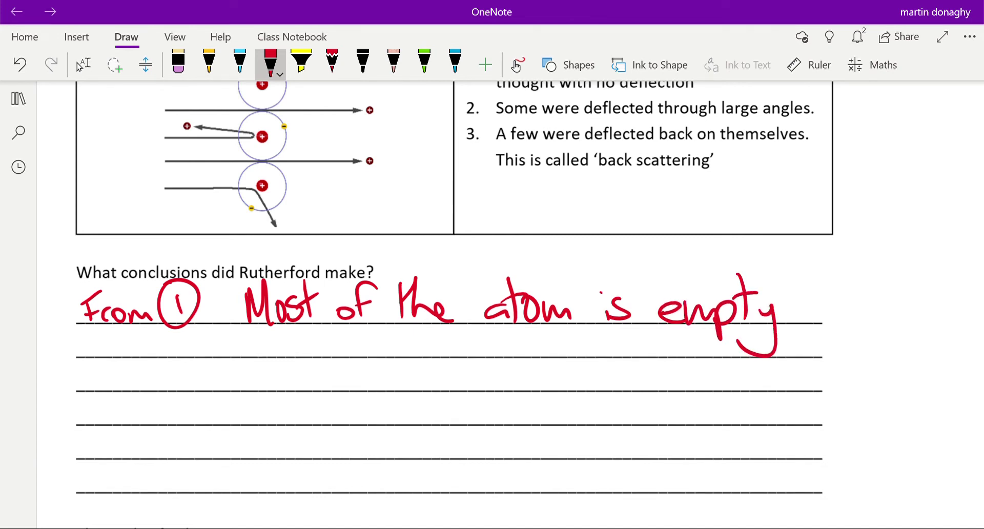
mouse_move(822, 293)
mouse_down()
mouse_move(804, 318)
mouse_move(836, 347)
mouse_up()
mouse_move(832, 303)
mouse_down()
mouse_move(834, 317)
mouse_move(887, 317)
mouse_up()
drag(906, 307, 921, 313)
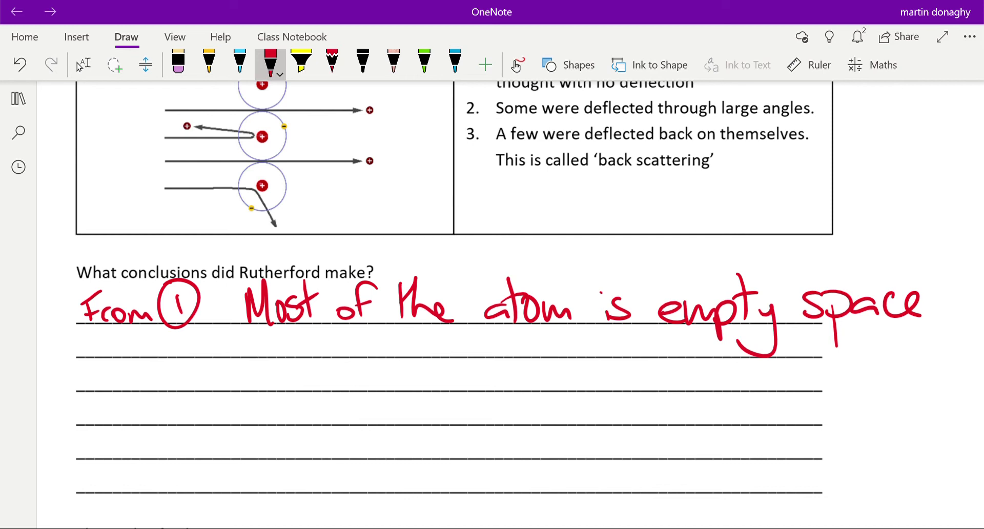
scroll(461, 308, up, 4)
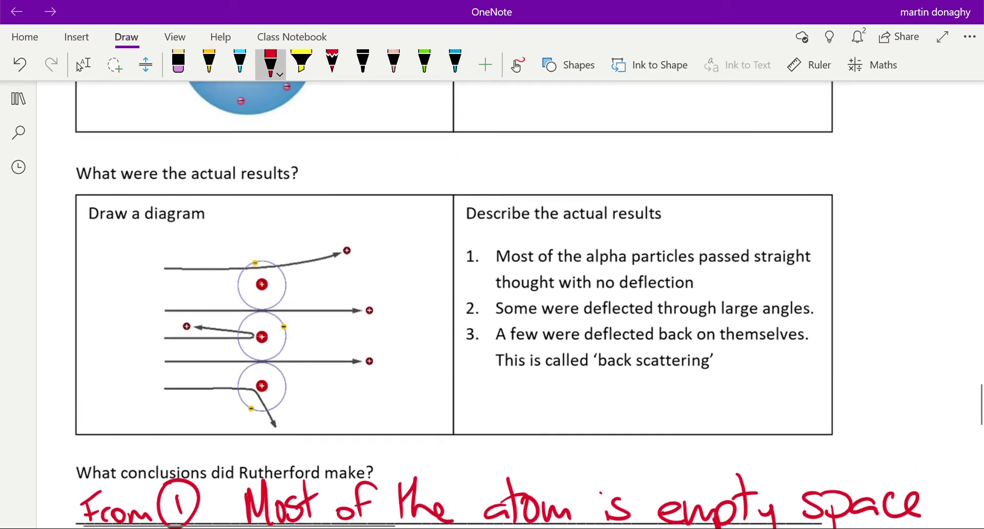
- Highlight the words 'back scattering' in yellow
click(83, 64)
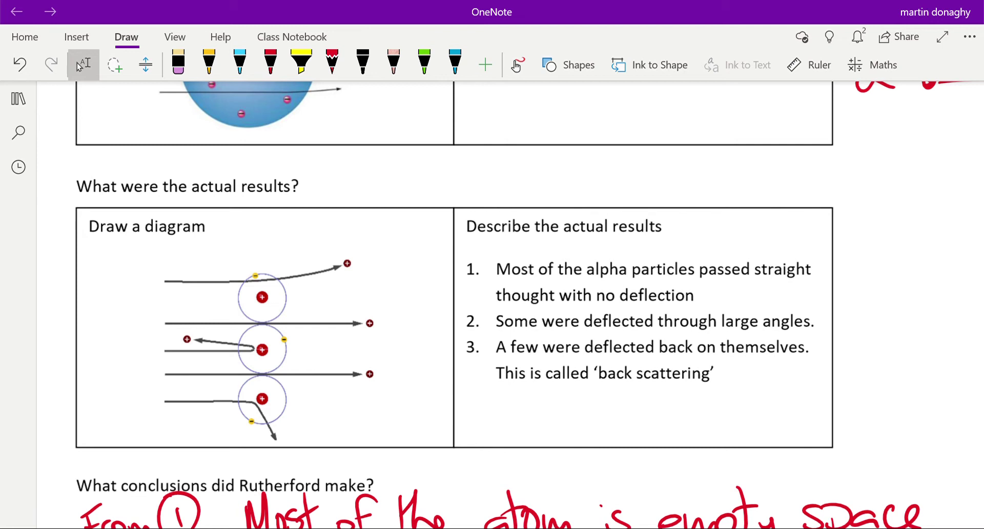
scroll(461, 307, right, 5)
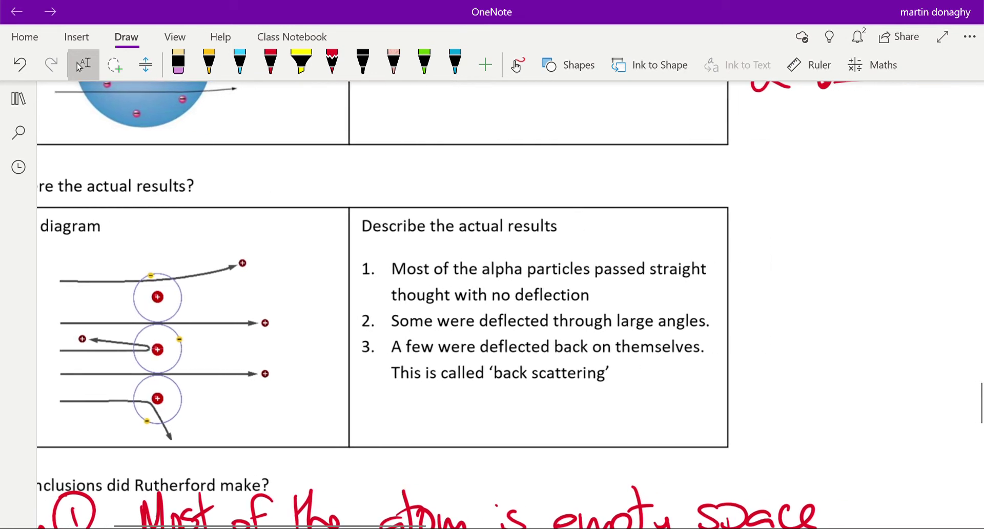
click(302, 64)
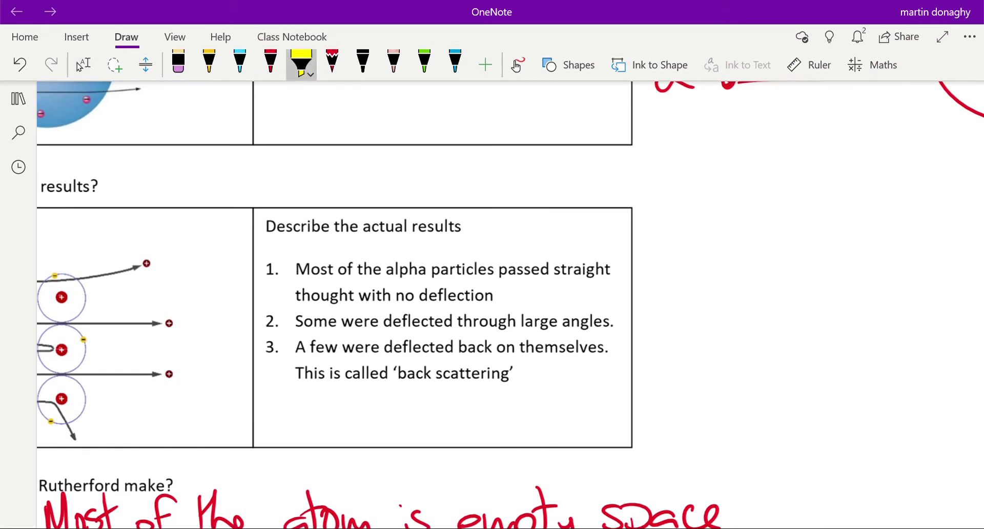
drag(402, 377, 522, 374)
mouse_move(458, 360)
mouse_down()
mouse_move(400, 363)
mouse_move(425, 392)
mouse_up()
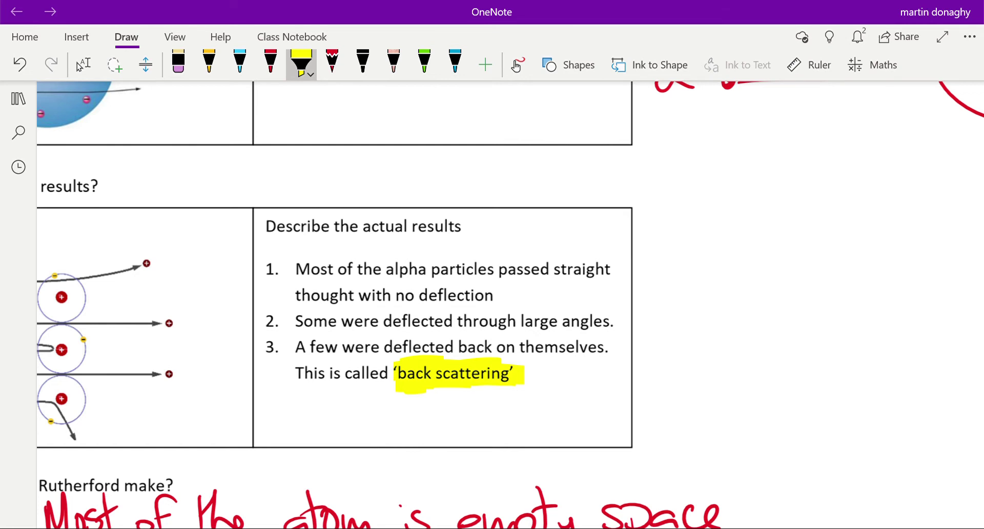
- Undo a stray yellow mark made on the next answer line
scroll(359, 308, down, 5)
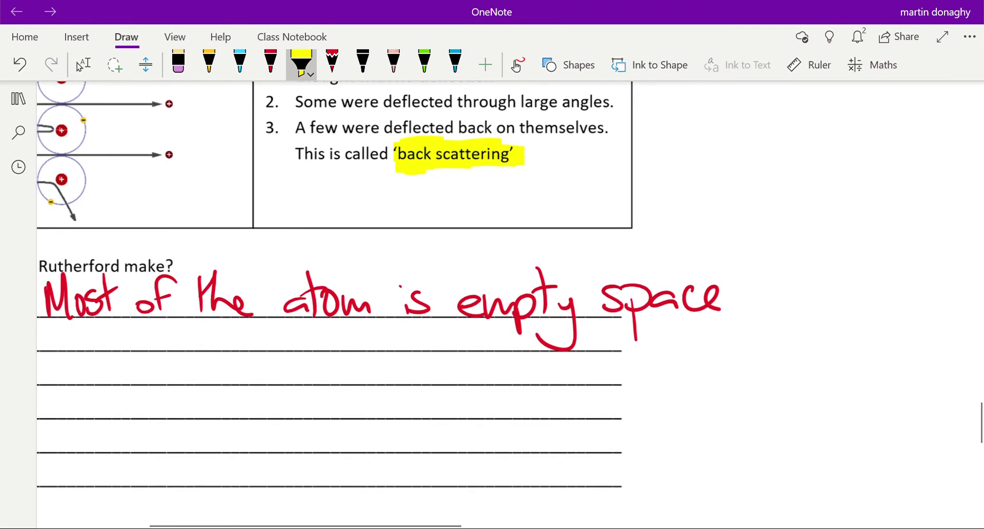
scroll(461, 308, left, 5)
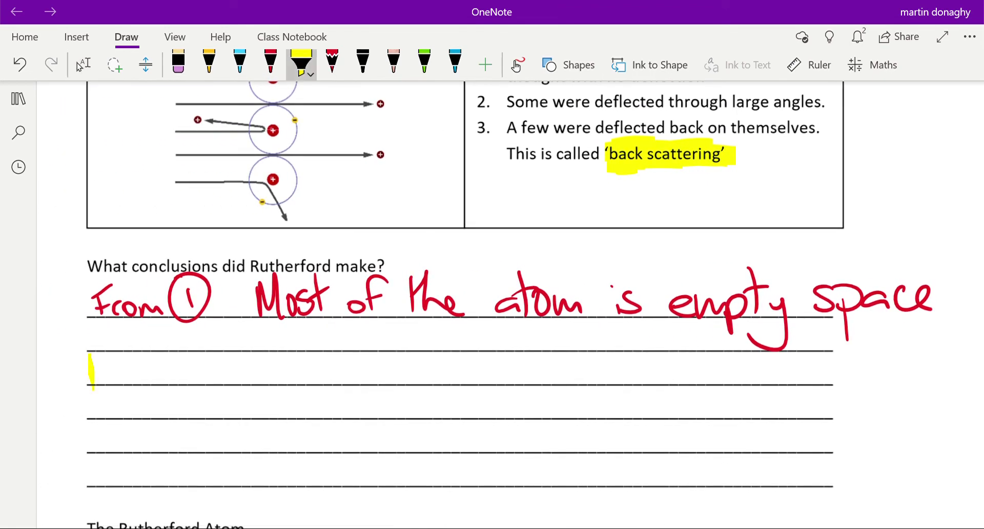
drag(92, 379, 102, 348)
click(20, 63)
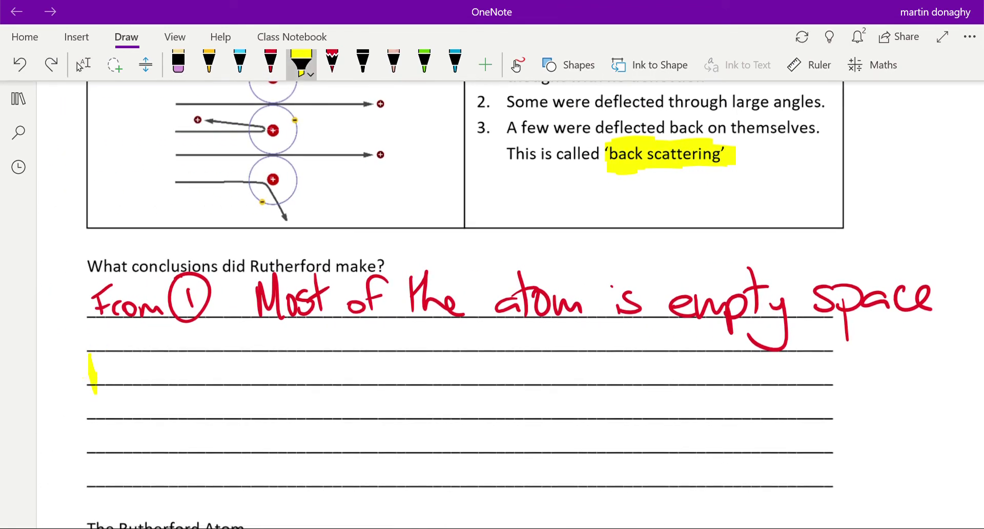
click(20, 64)
- In red ink, write 'From ②+③, At the centre of an atom is' on the second answer line
click(270, 61)
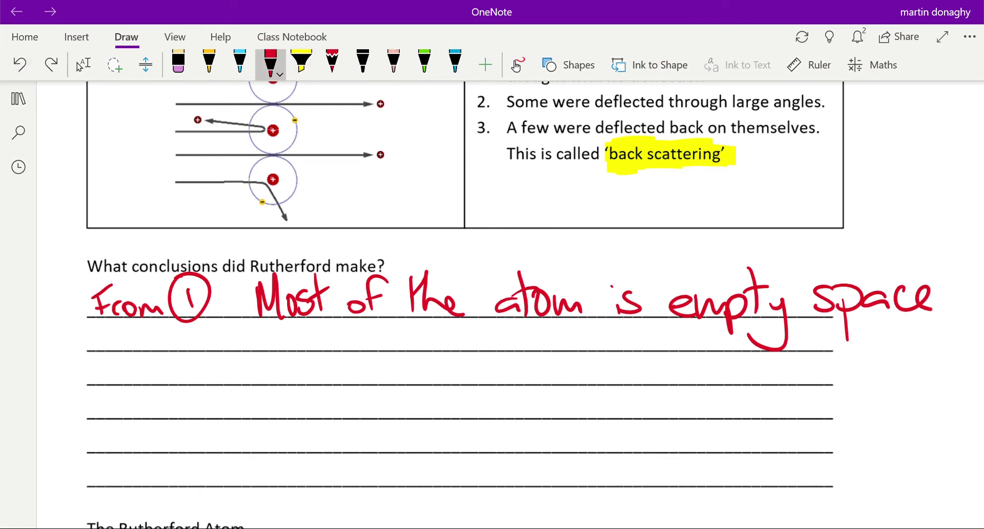
drag(97, 363, 91, 385)
mouse_move(86, 370)
mouse_down()
mouse_move(113, 353)
mouse_move(128, 373)
mouse_move(157, 382)
mouse_move(179, 368)
mouse_move(197, 382)
mouse_up()
mouse_move(201, 361)
mouse_down()
mouse_move(177, 389)
mouse_move(194, 388)
mouse_up()
mouse_move(217, 361)
mouse_down()
mouse_move(215, 384)
mouse_move(225, 372)
mouse_up()
drag(228, 357, 229, 385)
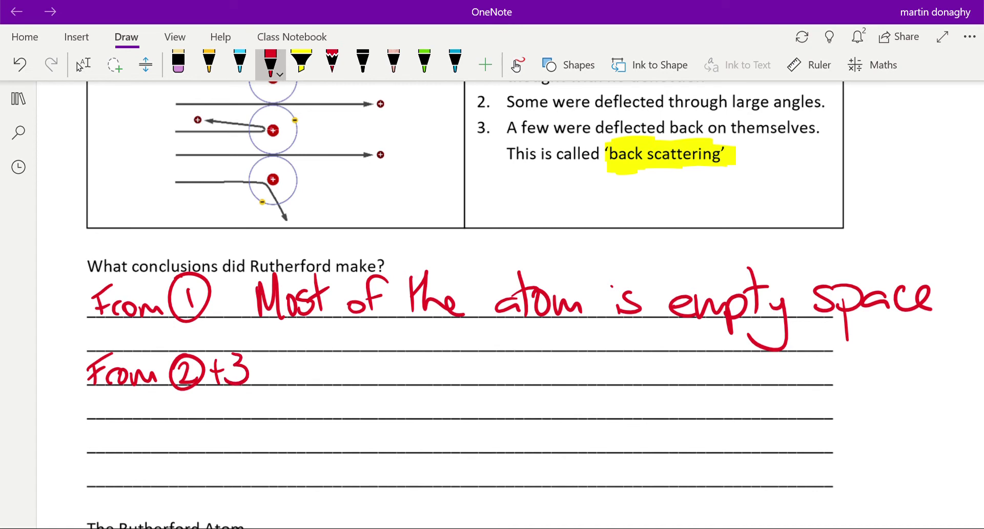
drag(244, 343, 241, 345)
mouse_move(295, 384)
mouse_down()
mouse_move(309, 347)
mouse_move(314, 383)
mouse_up()
drag(298, 369, 314, 365)
mouse_move(322, 343)
mouse_down()
mouse_move(322, 382)
mouse_move(329, 361)
mouse_up()
mouse_move(361, 350)
mouse_down()
mouse_move(361, 376)
mouse_move(374, 359)
mouse_up()
mouse_move(369, 353)
mouse_down()
mouse_move(396, 384)
mouse_move(441, 386)
mouse_up()
drag(445, 378, 483, 383)
mouse_move(486, 346)
mouse_down()
mouse_move(489, 382)
mouse_move(505, 354)
mouse_up()
drag(502, 383, 577, 384)
mouse_move(567, 371)
mouse_down()
mouse_move(593, 366)
mouse_move(639, 384)
mouse_move(710, 388)
mouse_up()
mouse_move(703, 341)
mouse_down()
mouse_move(712, 388)
mouse_move(737, 383)
mouse_up()
mouse_move(734, 366)
mouse_down()
mouse_move(743, 384)
mouse_move(804, 382)
mouse_up()
click(794, 359)
- Continue the conclusion with 'a Small nucleus that contains all of'
drag(114, 406, 121, 422)
mouse_move(172, 392)
mouse_down()
mouse_move(159, 419)
mouse_move(233, 418)
mouse_up()
mouse_move(241, 387)
mouse_down()
mouse_move(245, 416)
mouse_move(325, 420)
mouse_up()
drag(320, 404, 361, 420)
mouse_move(355, 382)
mouse_down()
mouse_move(377, 420)
mouse_move(393, 419)
mouse_up()
drag(391, 405, 413, 417)
drag(422, 404, 414, 417)
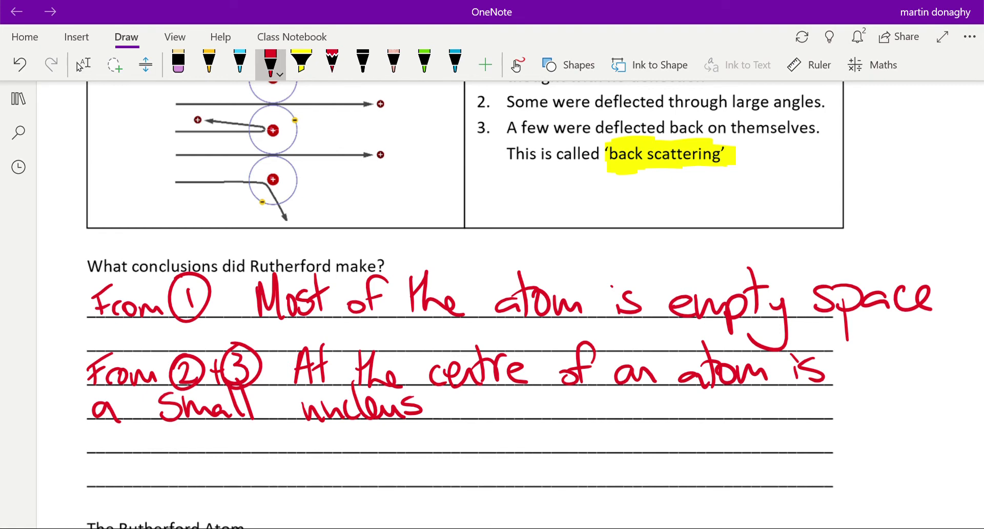
mouse_move(475, 386)
mouse_down()
mouse_move(467, 422)
mouse_move(480, 415)
mouse_up()
mouse_move(480, 410)
mouse_down()
mouse_move(498, 423)
mouse_move(519, 420)
mouse_up()
mouse_move(526, 383)
mouse_down()
mouse_move(522, 419)
mouse_move(531, 397)
mouse_move(583, 418)
mouse_up()
click(576, 398)
mouse_move(595, 405)
mouse_down()
mouse_move(618, 405)
mouse_move(632, 423)
mouse_up()
mouse_move(620, 406)
mouse_down()
mouse_move(643, 402)
mouse_move(672, 420)
mouse_up()
drag(679, 409, 699, 418)
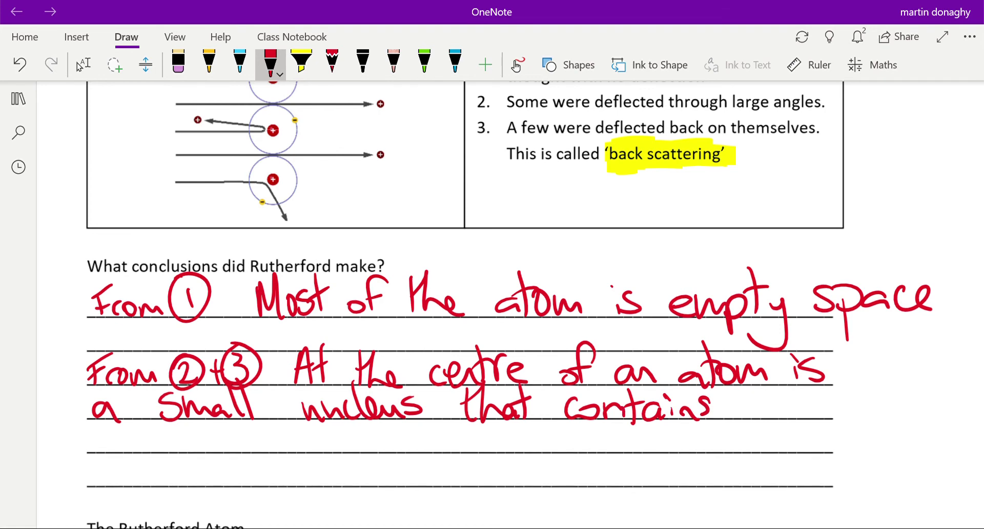
mouse_move(769, 400)
mouse_down()
mouse_move(772, 417)
mouse_move(787, 419)
mouse_up()
drag(795, 378, 804, 417)
drag(835, 402, 843, 416)
drag(831, 409, 843, 397)
- Finish the conclusion with 'the positive charge and most of the mass'
drag(92, 422, 96, 447)
mouse_move(88, 431)
mouse_down()
mouse_move(105, 428)
mouse_move(121, 450)
mouse_up()
mouse_move(122, 443)
mouse_down()
mouse_move(146, 451)
mouse_move(219, 442)
mouse_move(220, 452)
mouse_up()
drag(240, 433, 237, 452)
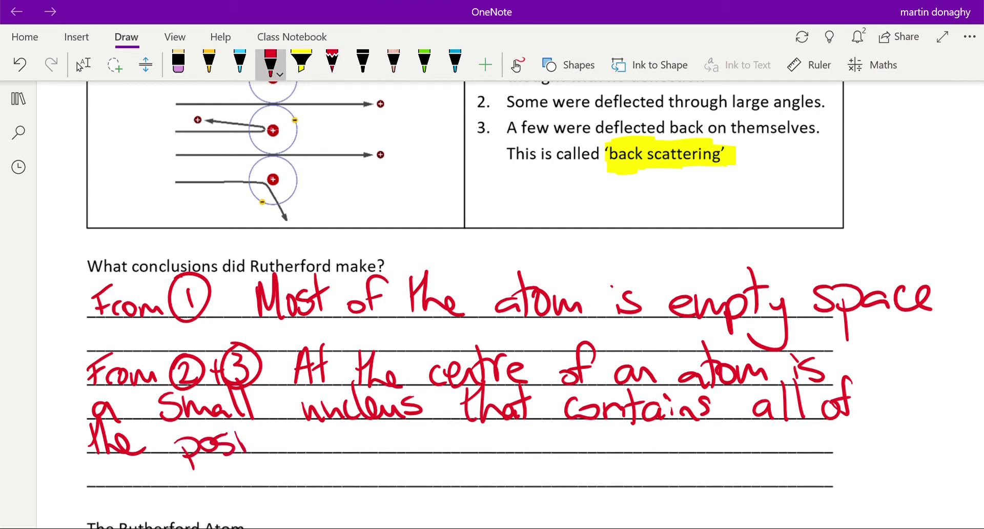
drag(243, 414, 245, 447)
mouse_move(248, 436)
mouse_down()
mouse_move(267, 447)
mouse_move(256, 416)
mouse_up()
mouse_move(267, 435)
mouse_down()
mouse_move(293, 427)
mouse_move(298, 447)
mouse_up()
drag(377, 433, 379, 455)
mouse_move(384, 414)
mouse_down()
mouse_move(395, 455)
mouse_move(421, 453)
mouse_up()
mouse_move(421, 437)
mouse_down()
mouse_move(449, 467)
mouse_move(469, 438)
mouse_move(549, 450)
mouse_up()
drag(564, 435, 550, 451)
mouse_move(563, 414)
mouse_down()
mouse_move(567, 453)
mouse_move(651, 451)
mouse_up()
drag(661, 434, 658, 435)
drag(669, 430, 656, 451)
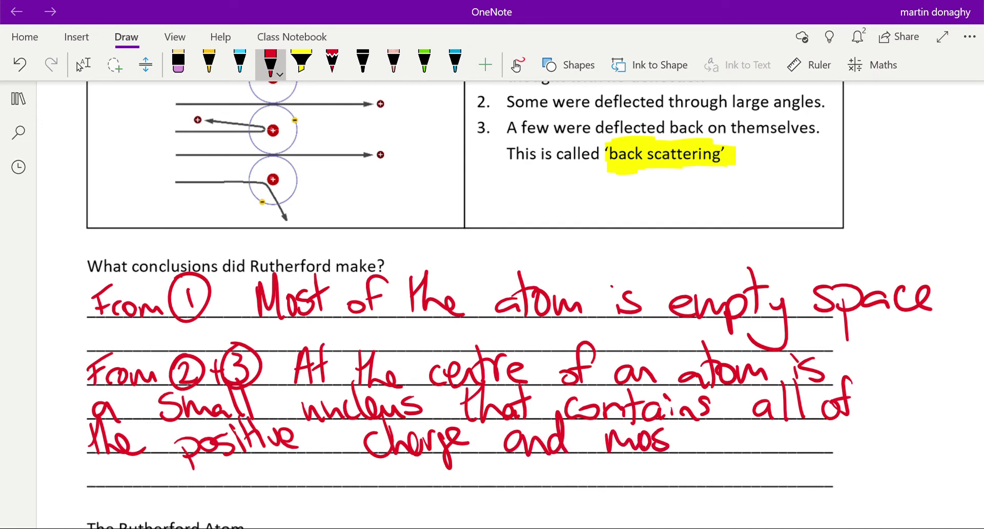
drag(681, 414, 675, 450)
mouse_move(667, 435)
mouse_down()
mouse_move(692, 426)
mouse_move(717, 443)
mouse_move(734, 437)
mouse_up()
mouse_move(750, 415)
mouse_down()
mouse_move(741, 453)
mouse_move(757, 433)
mouse_up()
mouse_move(790, 420)
mouse_down()
mouse_move(787, 450)
mouse_move(799, 432)
mouse_up()
drag(797, 420, 795, 451)
drag(795, 442, 842, 453)
drag(109, 470, 163, 485)
mouse_move(176, 463)
mouse_down()
mouse_move(161, 483)
mouse_move(182, 488)
mouse_up()
- Draw red stars on both sides of the second conclusion
drag(45, 393, 65, 353)
mouse_move(42, 350)
mouse_down()
mouse_move(67, 410)
mouse_move(82, 391)
mouse_up()
drag(887, 368, 930, 365)
drag(897, 323, 909, 404)
drag(912, 374, 932, 402)
drag(876, 362, 910, 381)
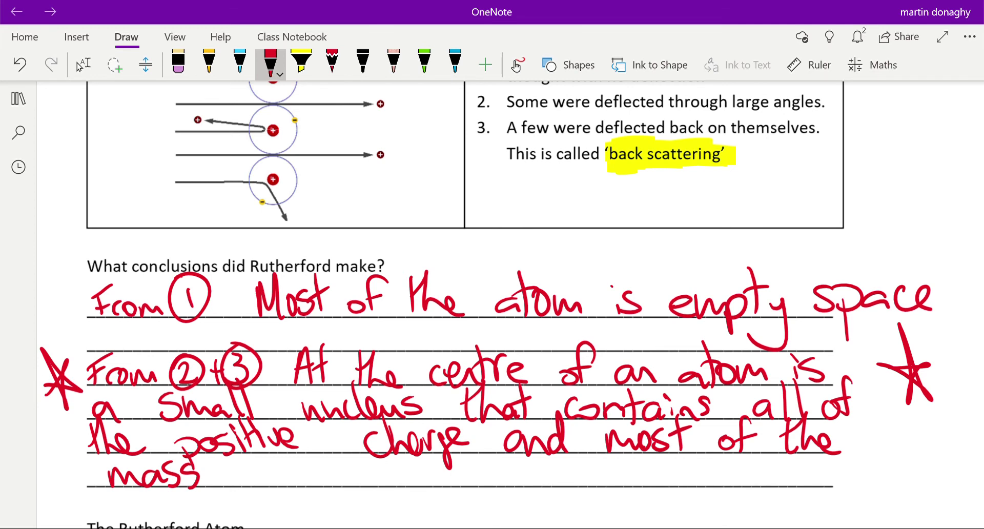
scroll(492, 302, right, 15)
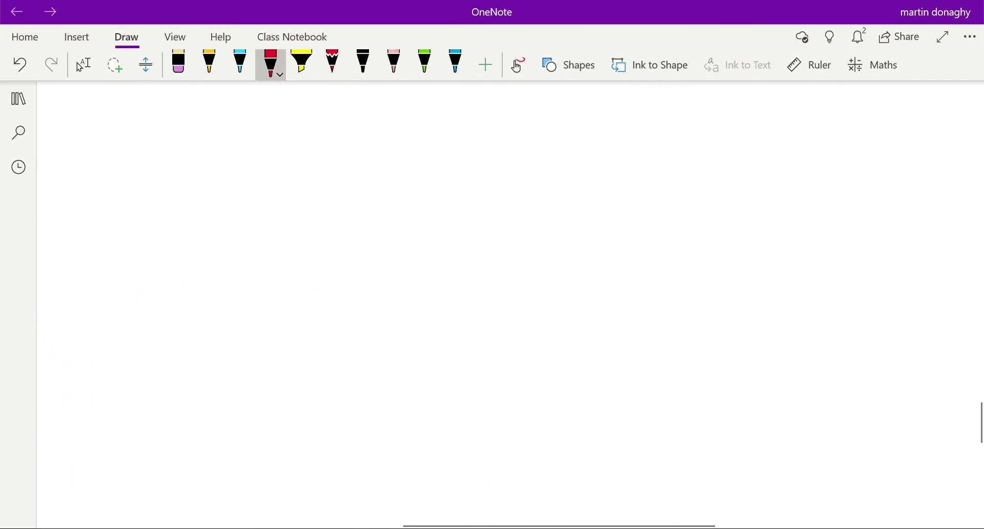
- Draw a red nucleus in blank space, with a brief light-blue shell attempt
mouse_move(389, 187)
mouse_down()
mouse_move(378, 185)
mouse_move(394, 204)
mouse_move(388, 196)
mouse_up()
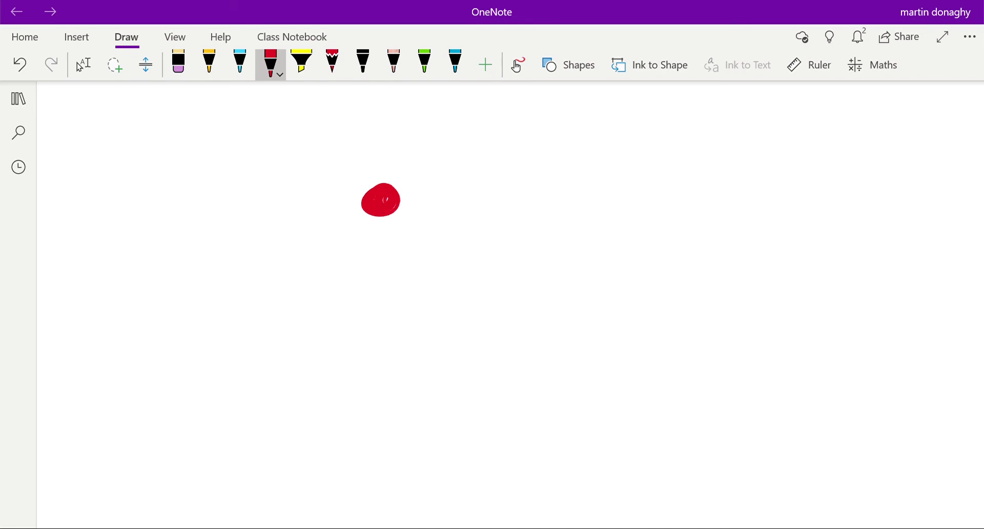
click(240, 61)
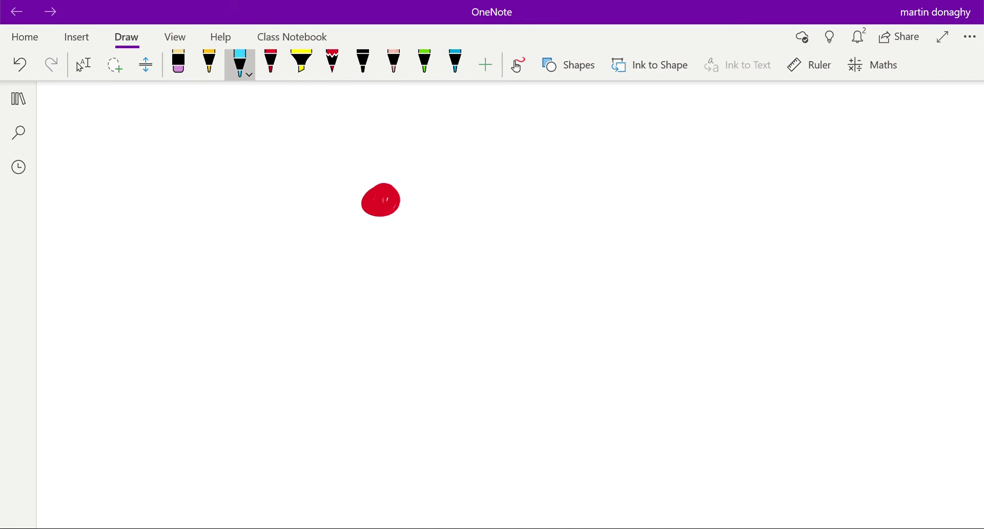
mouse_move(377, 147)
mouse_down()
mouse_move(432, 215)
mouse_move(388, 148)
mouse_up()
mouse_move(324, 105)
mouse_down()
mouse_move(424, 130)
mouse_move(394, 90)
mouse_up()
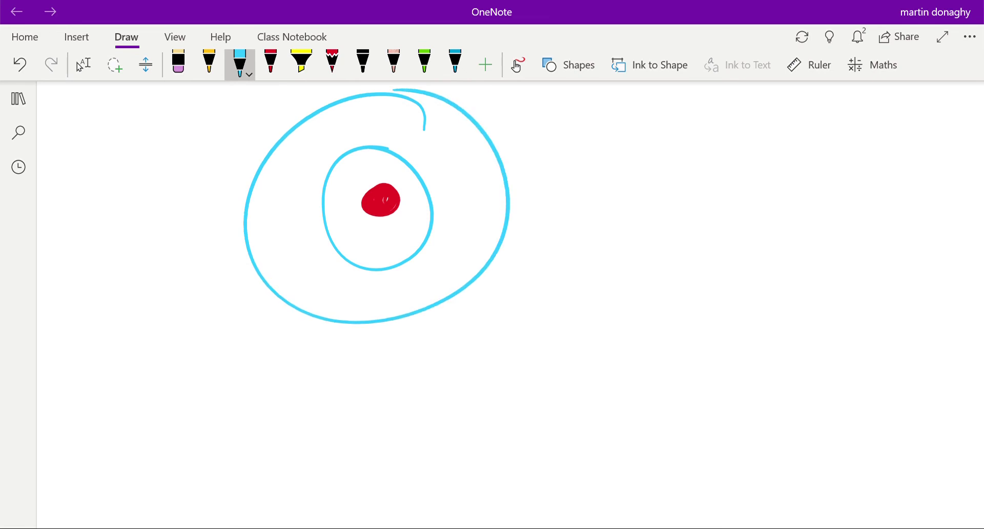
key(Escape)
- Add a second red nucleus below the first, erasing the discarded light-blue shells
click(270, 62)
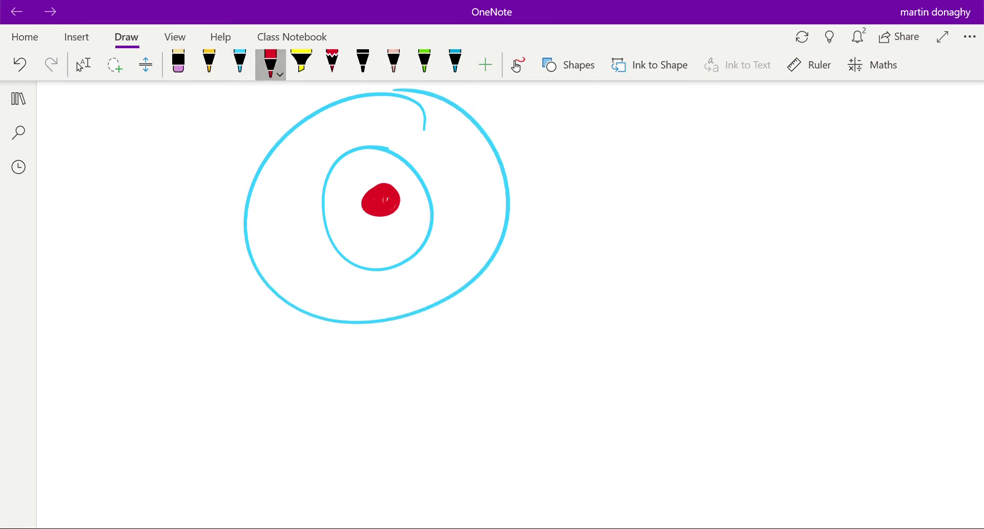
drag(383, 430, 385, 443)
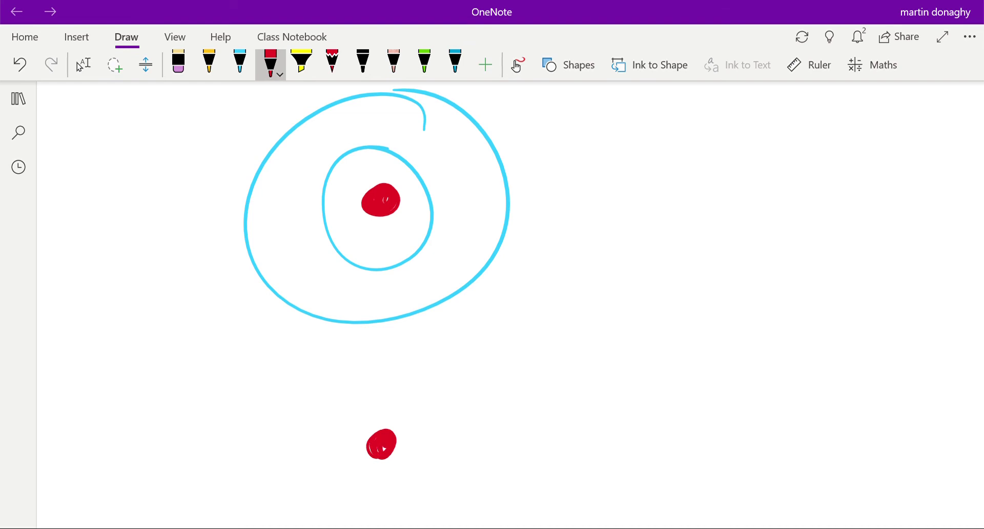
click(240, 61)
drag(380, 380, 364, 382)
mouse_move(455, 310)
mouse_down()
mouse_move(327, 295)
mouse_move(405, 313)
mouse_up()
drag(305, 310, 323, 435)
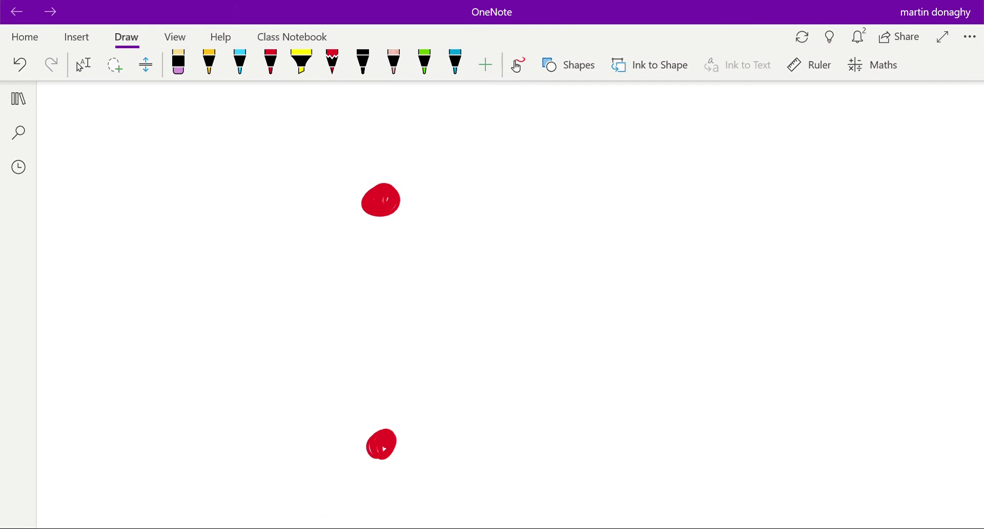
click(383, 449)
click(270, 62)
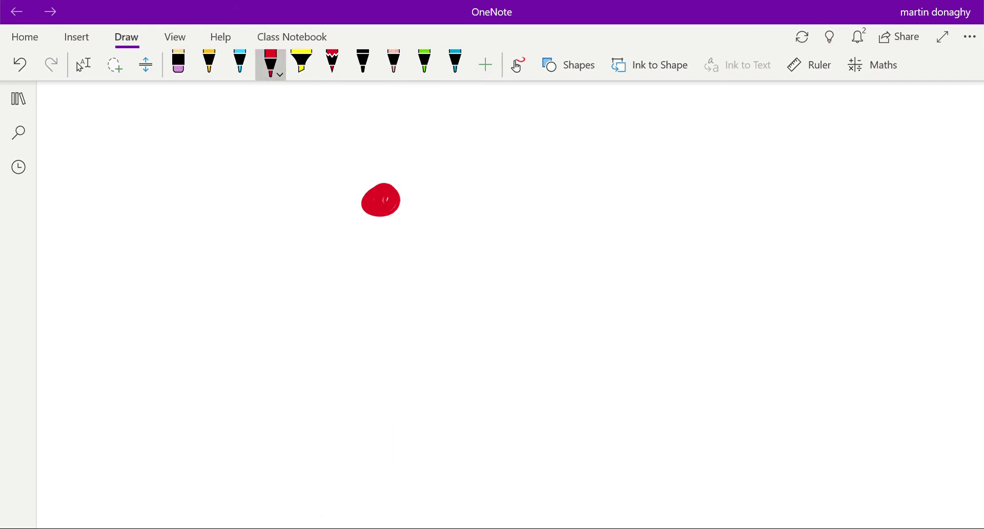
key(Escape)
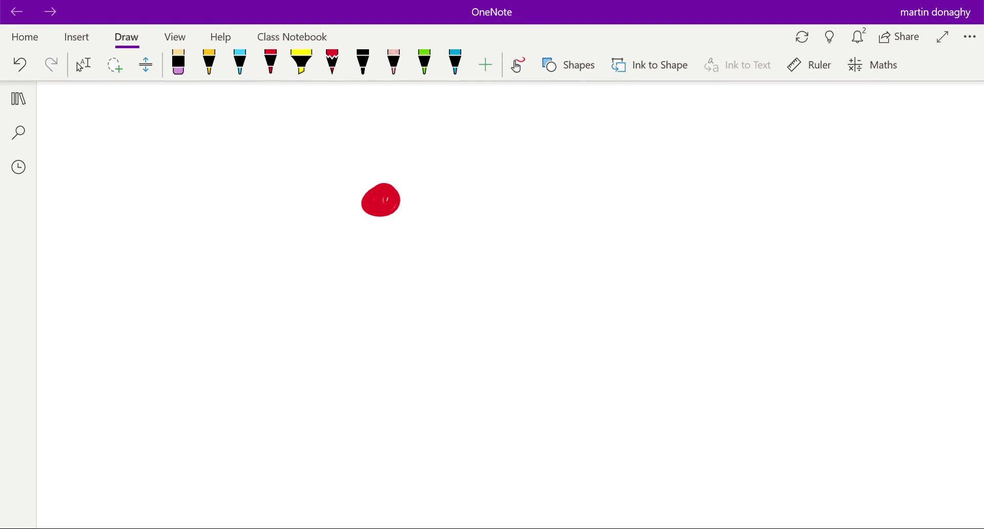
mouse_move(383, 433)
mouse_down()
mouse_move(394, 439)
mouse_move(379, 447)
mouse_move(388, 443)
mouse_up()
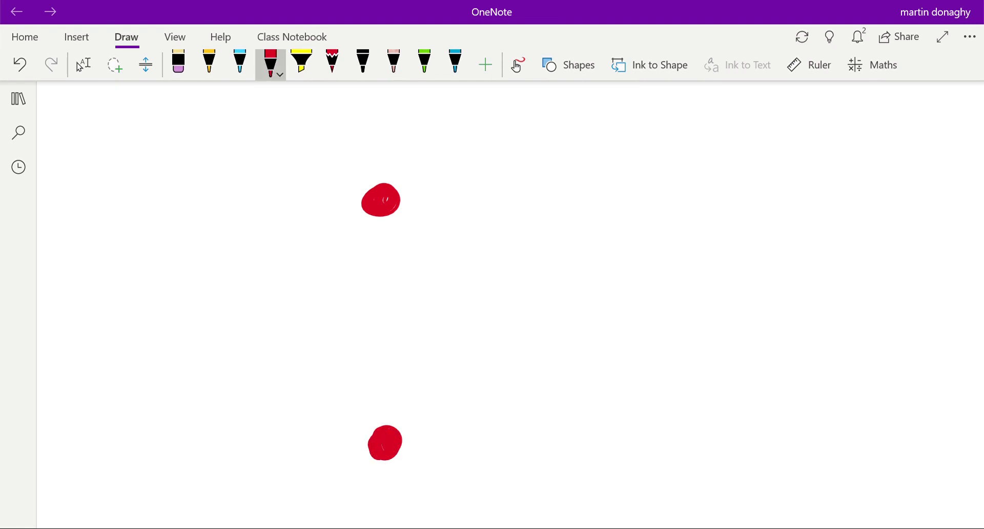
- In light blue, ink an α 2+ particle with an arrowed straight path between the nuclei
click(240, 61)
mouse_move(79, 299)
mouse_down()
mouse_move(98, 285)
mouse_move(110, 322)
mouse_up()
drag(124, 302, 128, 283)
mouse_move(132, 269)
mouse_down()
mouse_move(144, 272)
mouse_move(133, 280)
mouse_up()
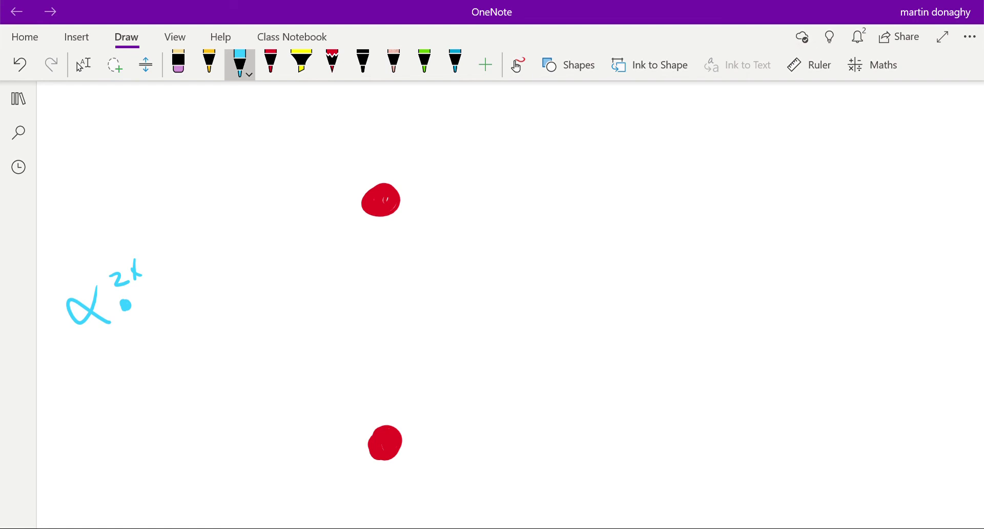
drag(125, 305, 643, 297)
mouse_move(525, 278)
mouse_down()
mouse_move(588, 292)
mouse_move(528, 314)
mouse_up()
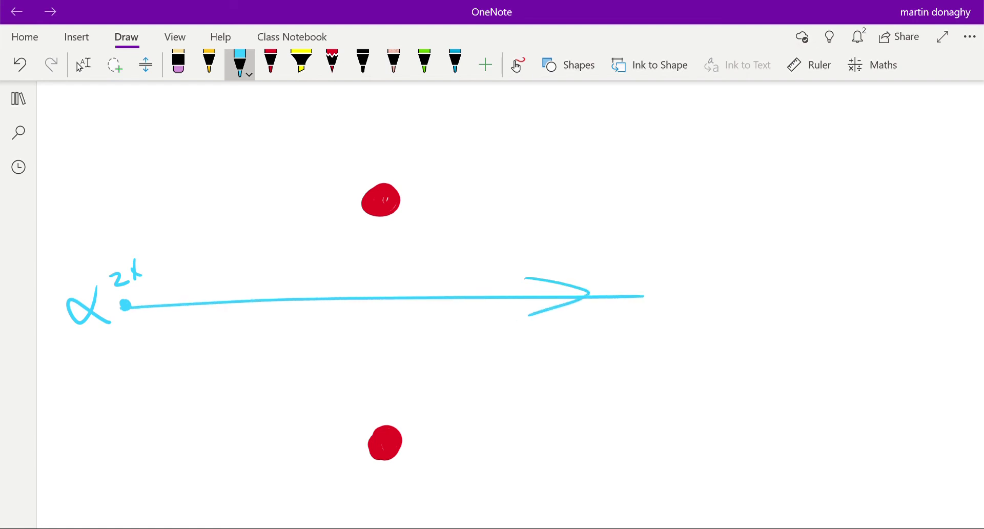
- Add a second α 2+ particle whose arrowed path passes straight between the nuclei
mouse_move(128, 367)
mouse_down()
mouse_move(122, 378)
mouse_move(127, 355)
mouse_move(137, 355)
mouse_up()
drag(144, 359, 149, 344)
mouse_move(62, 367)
mouse_down()
mouse_move(84, 362)
mouse_move(96, 383)
mouse_move(653, 379)
mouse_up()
mouse_move(551, 368)
mouse_down()
mouse_move(586, 377)
mouse_move(535, 390)
mouse_up()
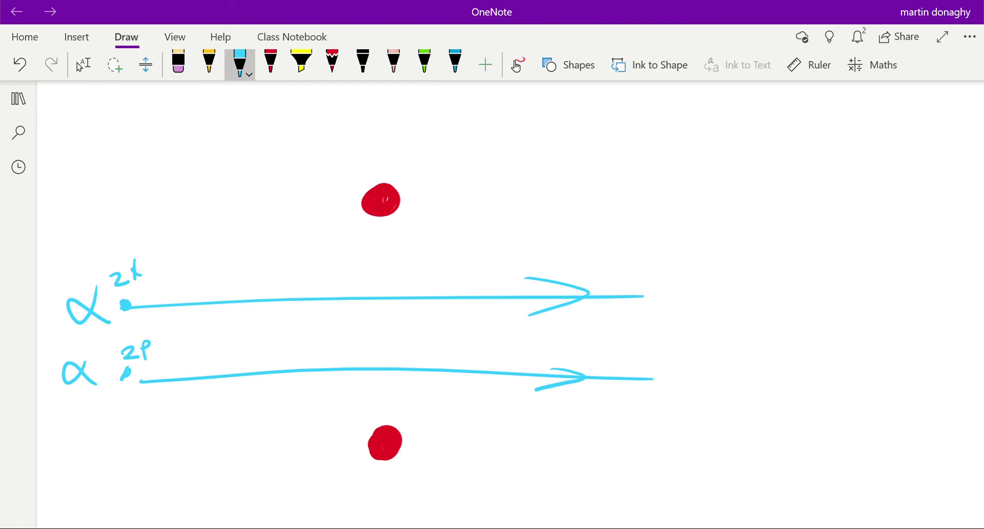
- Ink a third α 2+ near the top, mark the top nucleus plus, and arrow toward it
mouse_move(110, 142)
mouse_down()
mouse_move(93, 155)
mouse_move(117, 163)
mouse_move(141, 158)
mouse_move(154, 141)
mouse_up()
drag(152, 137, 159, 134)
mouse_move(372, 207)
mouse_down()
mouse_move(393, 198)
mouse_move(388, 209)
mouse_up()
drag(151, 158, 364, 155)
mouse_move(289, 149)
mouse_down()
mouse_move(309, 149)
mouse_move(282, 164)
mouse_up()
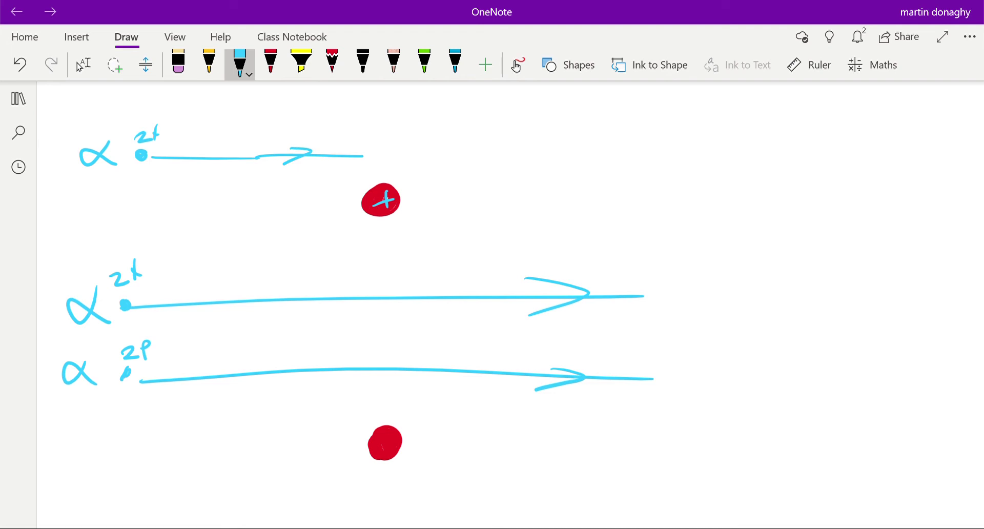
mouse_move(379, 150)
mouse_down()
mouse_move(380, 109)
mouse_move(388, 126)
mouse_up()
- Redraw the top alpha's path as an arrowed deflection upward past the nucleus
key(ctrl+z)
key(ctrl+z)
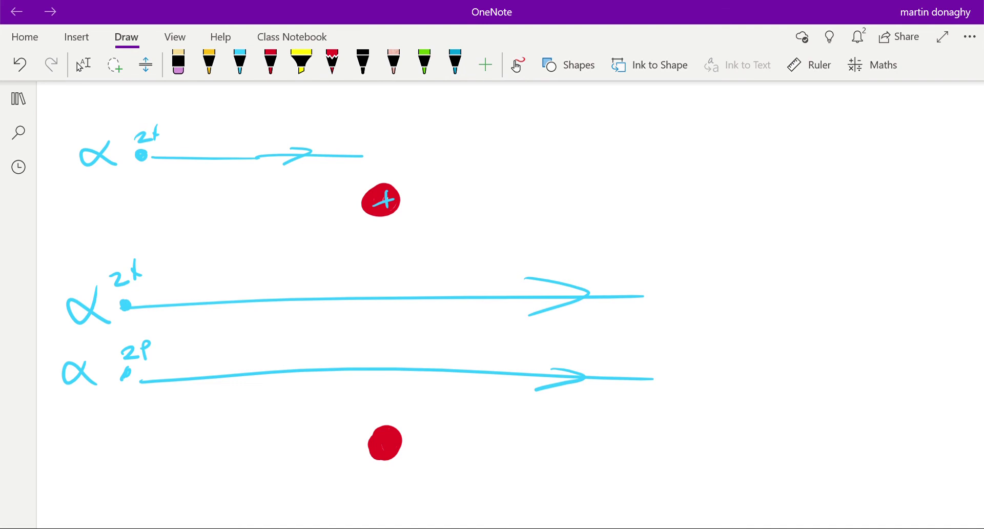
click(239, 62)
drag(362, 154, 551, 91)
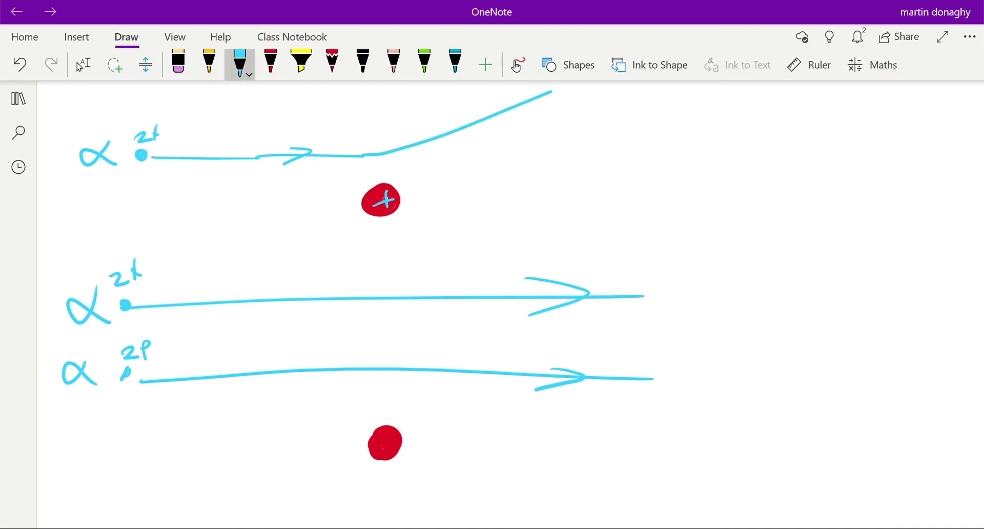
drag(471, 111, 475, 146)
- Add a bottom α 2+ whose arrowed path curves downward past the lower nucleus
mouse_move(106, 471)
mouse_down()
mouse_move(82, 489)
mouse_move(106, 494)
mouse_move(136, 464)
mouse_move(153, 467)
mouse_up()
click(126, 485)
drag(158, 453, 155, 468)
drag(152, 462, 438, 481)
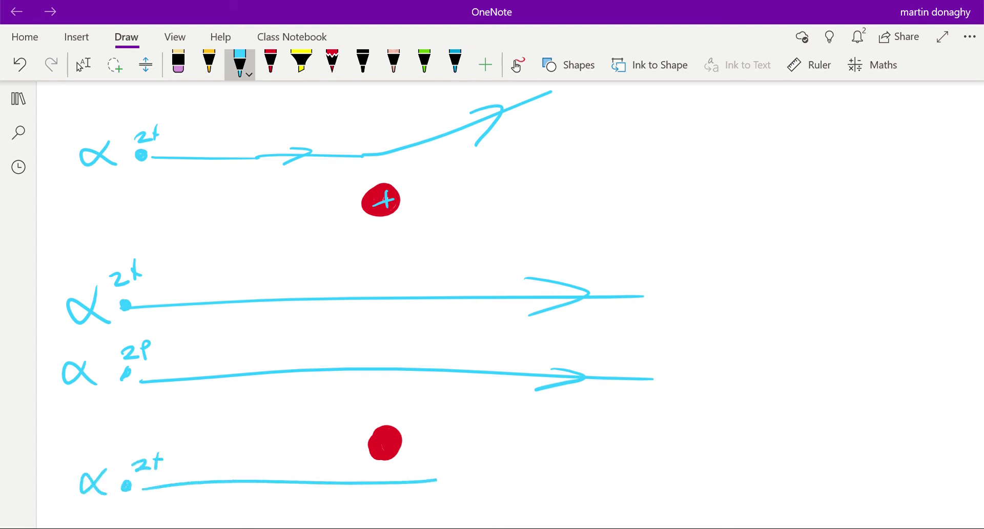
mouse_move(336, 468)
mouse_down()
mouse_move(350, 472)
mouse_move(328, 489)
mouse_up()
drag(389, 487, 435, 480)
drag(409, 482, 574, 528)
mouse_move(517, 492)
mouse_down()
mouse_move(530, 514)
mouse_move(514, 514)
mouse_up()
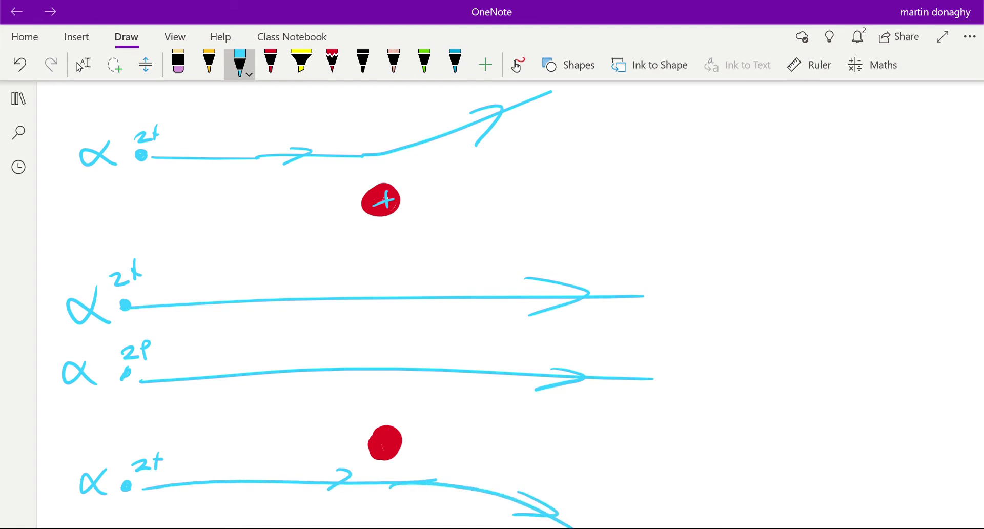
- Add another α 2+ whose path bounces back off the top nucleus, arrowed leftward
drag(137, 201, 104, 215)
drag(130, 181, 143, 192)
drag(144, 182, 353, 206)
drag(281, 200, 279, 214)
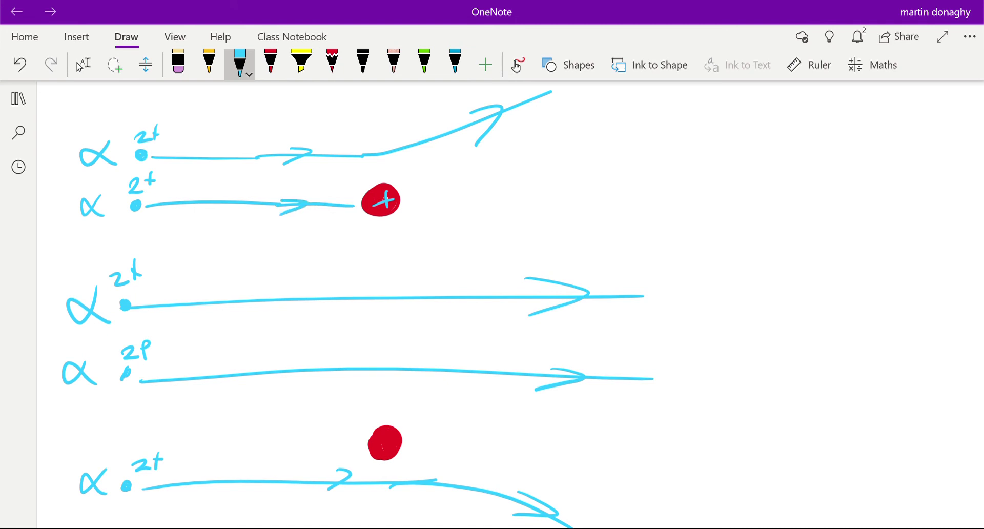
mouse_move(354, 207)
mouse_down()
mouse_move(358, 198)
mouse_move(327, 190)
mouse_move(342, 195)
mouse_up()
drag(150, 192, 353, 197)
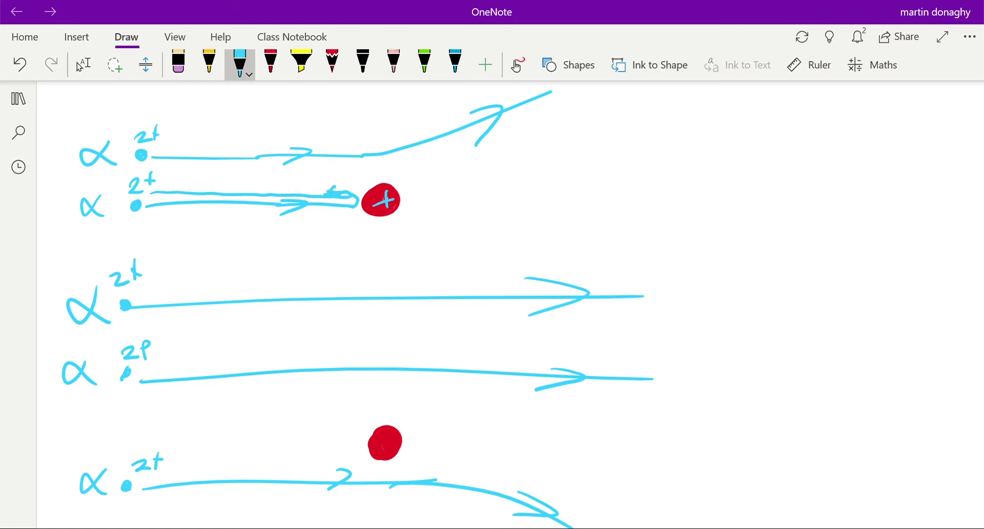
mouse_move(230, 183)
mouse_down()
mouse_move(206, 193)
mouse_move(226, 199)
mouse_up()
- Brace the two straight paths and tick the upward, downward and back-scattered paths
mouse_move(659, 276)
mouse_down()
mouse_move(692, 402)
mouse_move(677, 413)
mouse_up()
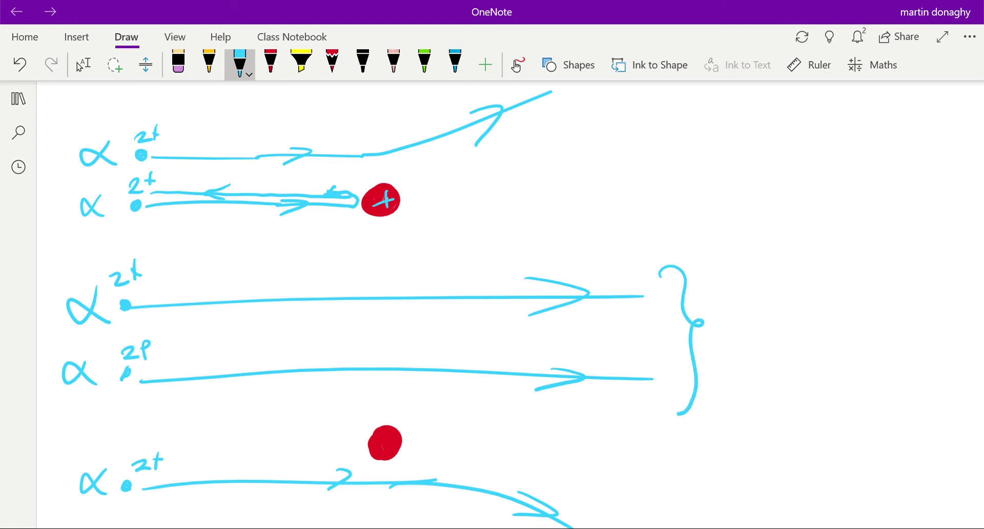
drag(540, 115, 580, 91)
drag(562, 479, 598, 463)
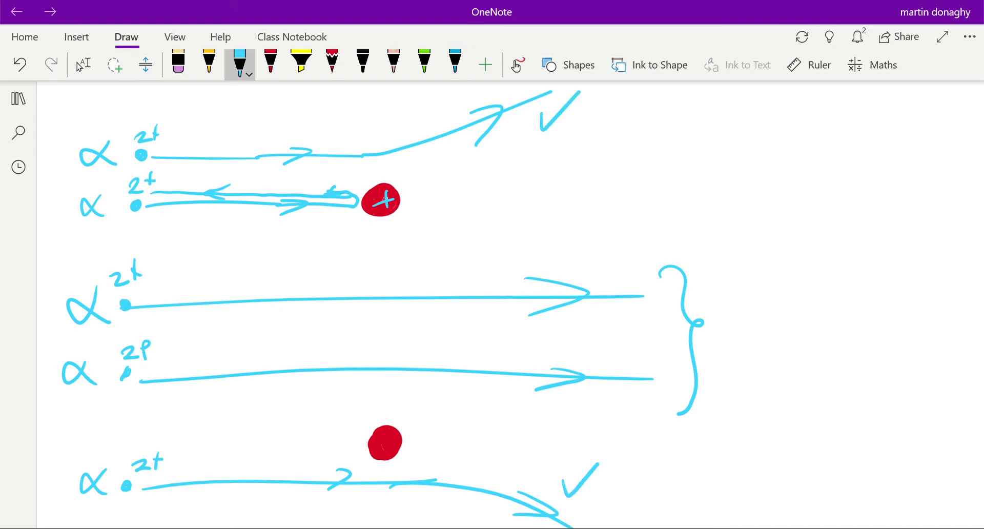
drag(195, 220, 221, 203)
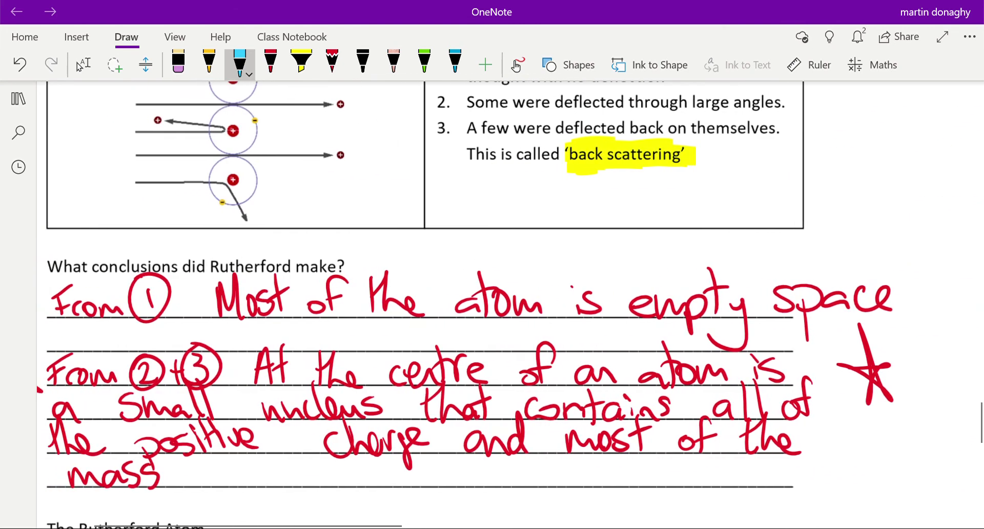
- In the Rutherford Atom box, draw a red nucleus with a leader line labelled 'nucleus'
click(79, 66)
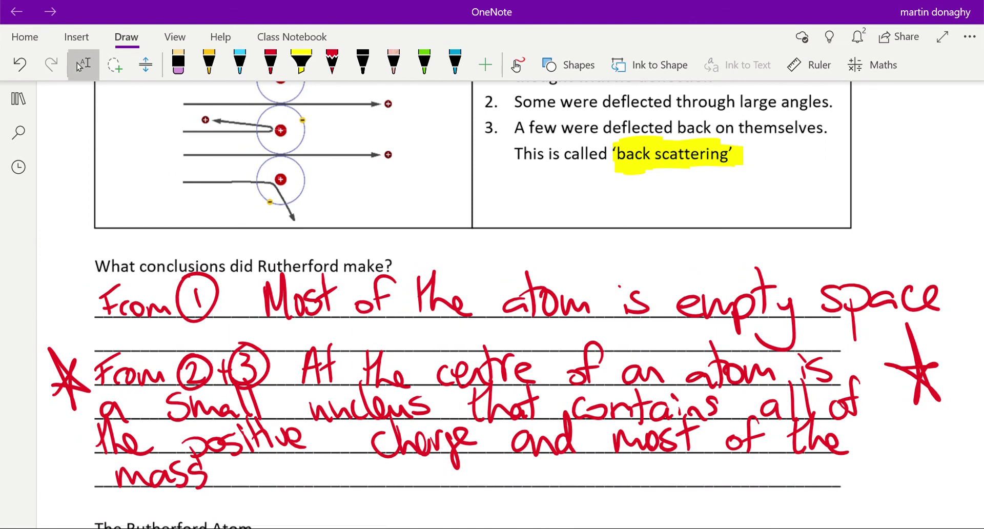
scroll(492, 305, down, 7)
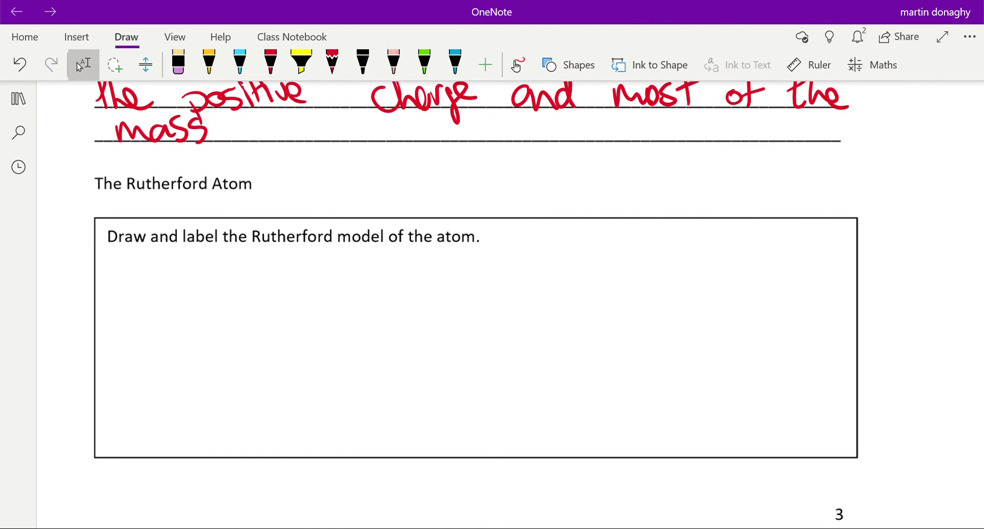
click(270, 61)
mouse_move(450, 327)
mouse_down()
mouse_move(435, 334)
mouse_move(445, 339)
mouse_up()
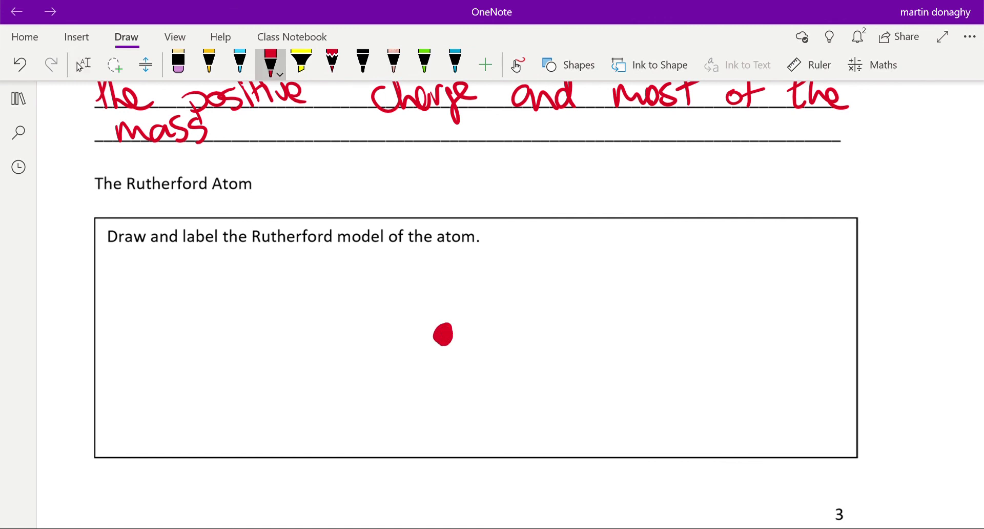
mouse_move(459, 346)
mouse_down()
mouse_move(576, 411)
mouse_move(608, 418)
mouse_move(615, 405)
mouse_up()
drag(622, 407, 620, 419)
mouse_move(626, 385)
mouse_down()
mouse_move(633, 416)
mouse_move(672, 417)
mouse_up()
drag(688, 395, 671, 417)
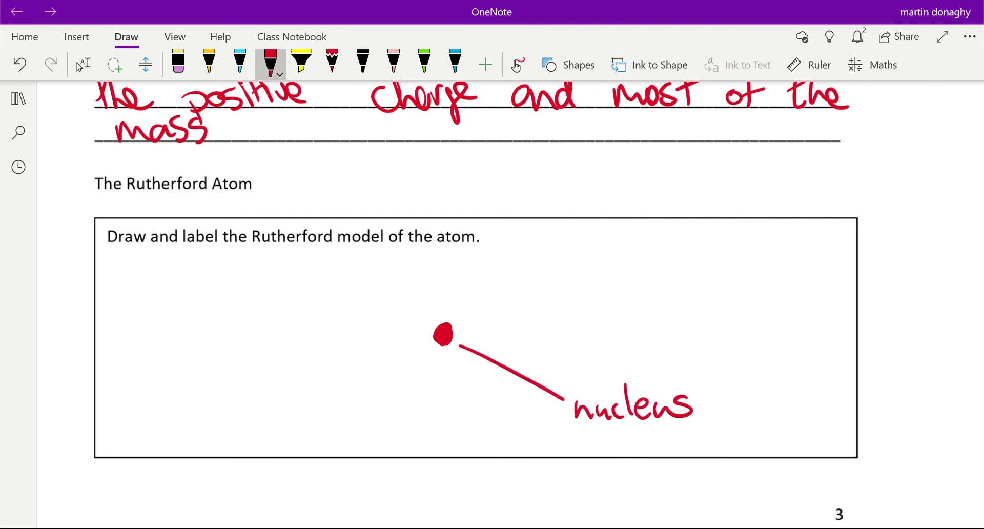
- Draw light-blue inner and outer electron shells around the nucleus, marking electrons on them
click(240, 61)
mouse_move(444, 295)
mouse_down()
mouse_move(399, 344)
mouse_move(454, 293)
mouse_up()
mouse_move(456, 254)
mouse_down()
mouse_move(462, 260)
mouse_move(451, 240)
mouse_move(421, 258)
mouse_up()
mouse_move(451, 241)
mouse_down()
mouse_move(474, 250)
mouse_move(456, 260)
mouse_up()
mouse_move(347, 332)
mouse_down()
mouse_move(372, 340)
mouse_move(356, 359)
mouse_up()
mouse_move(345, 364)
mouse_down()
mouse_move(374, 369)
mouse_move(351, 381)
mouse_up()
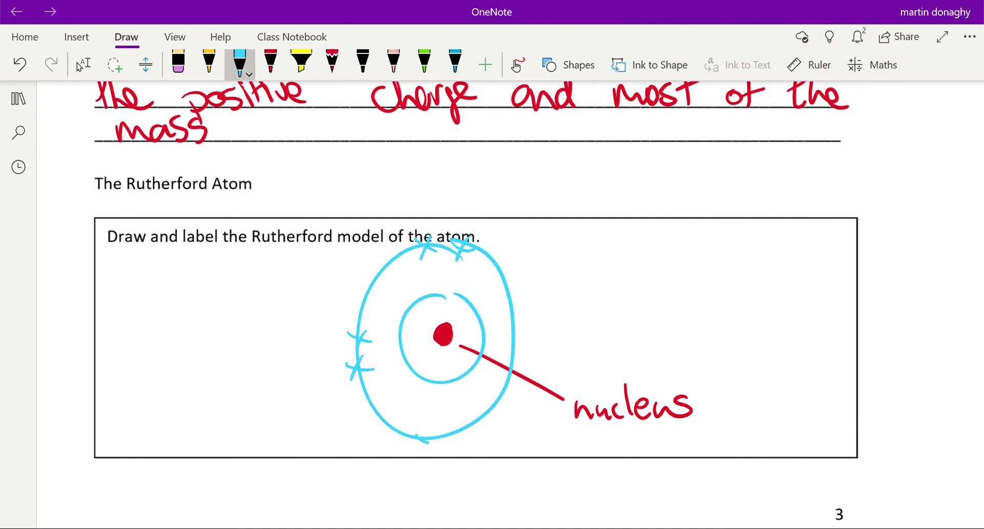
drag(417, 436, 439, 446)
mouse_move(429, 434)
mouse_down()
mouse_move(421, 452)
mouse_move(470, 441)
mouse_up()
drag(459, 419, 447, 446)
drag(521, 308, 508, 336)
drag(512, 313, 532, 334)
mouse_move(500, 343)
mouse_down()
mouse_move(533, 356)
mouse_move(514, 350)
mouse_up()
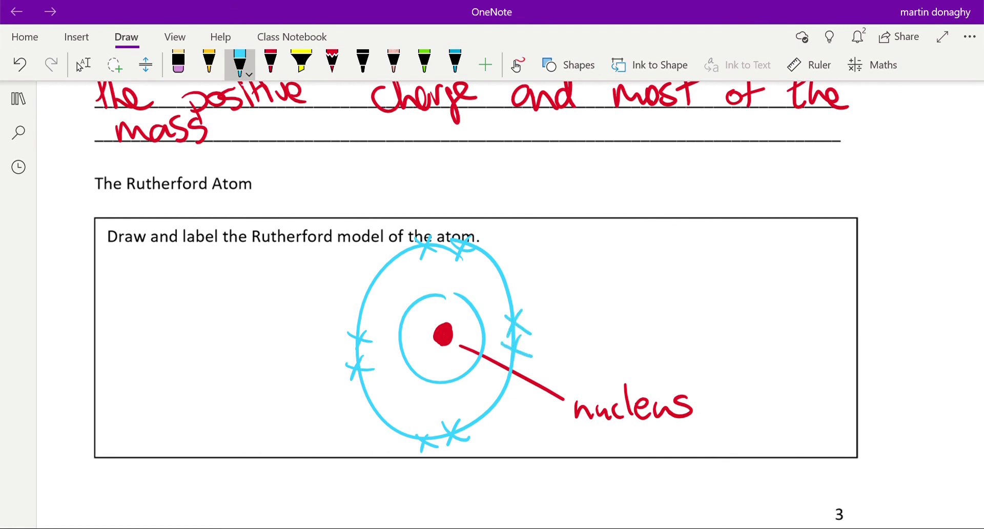
drag(420, 291, 445, 302)
mouse_move(436, 283)
mouse_down()
mouse_move(423, 315)
mouse_move(469, 306)
mouse_move(442, 305)
mouse_up()
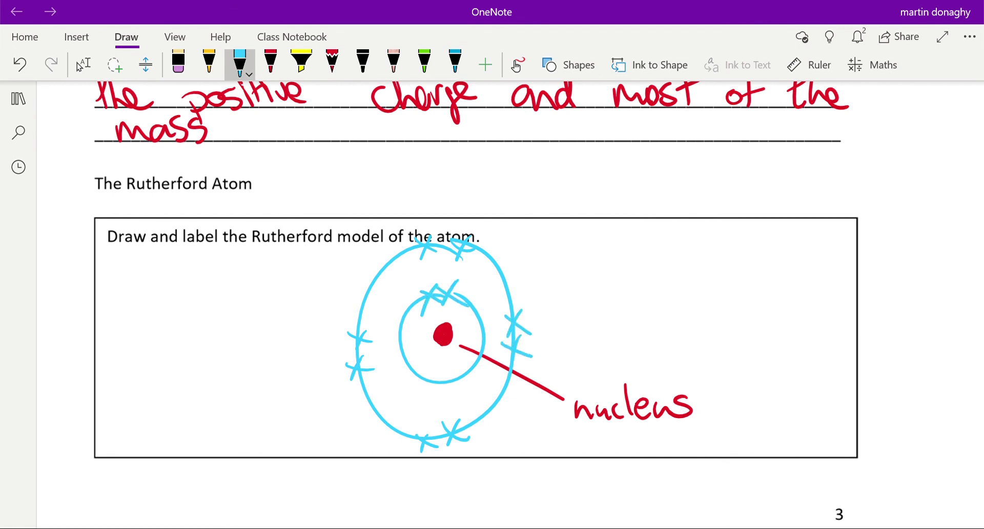
- Add a blue leader line from the outer shell labelled 'electrons in shells'
mouse_move(527, 297)
mouse_down()
mouse_move(577, 258)
mouse_move(610, 262)
mouse_up()
drag(613, 227, 620, 260)
mouse_move(622, 251)
mouse_down()
mouse_move(636, 242)
mouse_move(647, 259)
mouse_up()
drag(659, 240, 663, 260)
mouse_move(663, 222)
mouse_down()
mouse_move(667, 262)
mouse_move(711, 253)
mouse_move(737, 262)
mouse_up()
drag(775, 247, 808, 261)
drag(679, 280, 661, 302)
mouse_move(692, 273)
mouse_down()
mouse_move(690, 290)
mouse_move(708, 304)
mouse_up()
drag(713, 293, 736, 304)
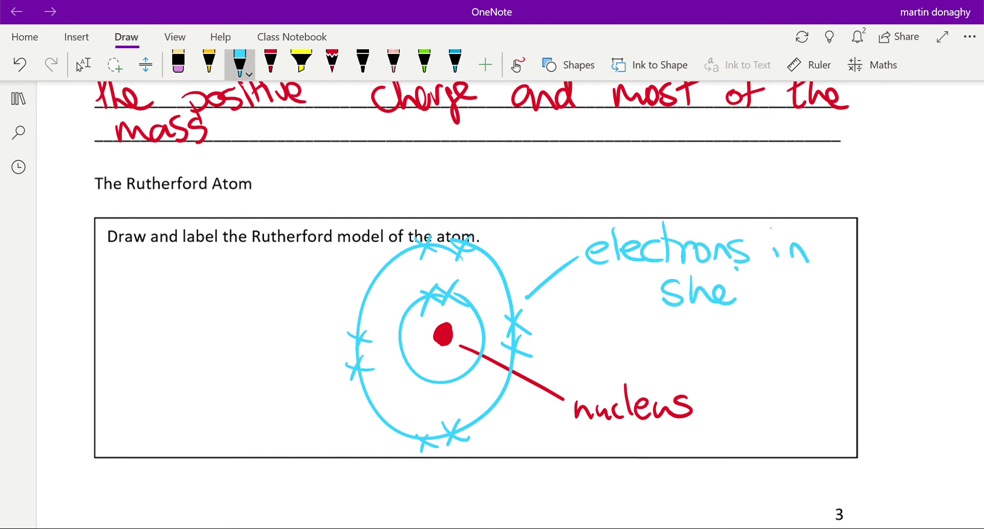
drag(744, 267, 741, 306)
drag(758, 257, 758, 305)
mouse_move(762, 281)
mouse_down()
mouse_move(770, 275)
mouse_move(758, 301)
mouse_up()
- Extend the red nucleus label with the word 'contains'
click(271, 62)
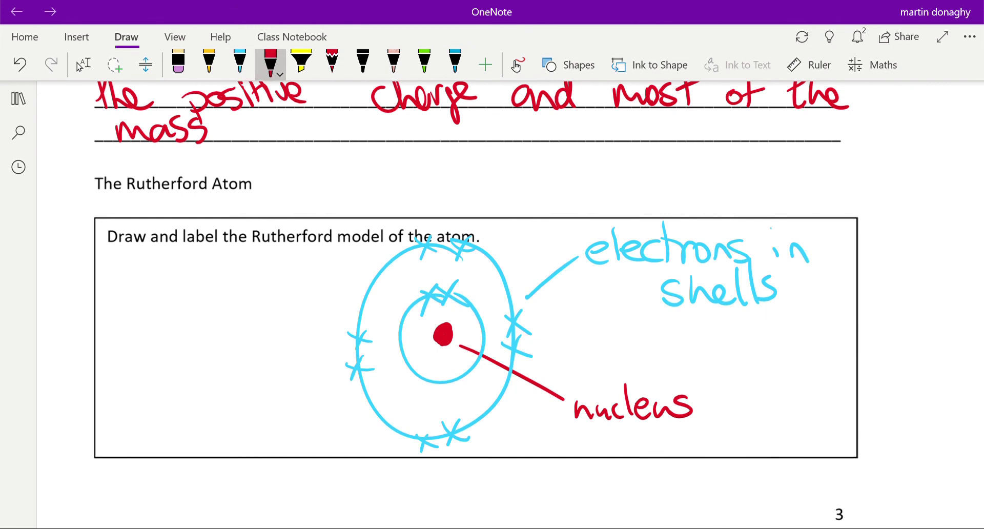
scroll(455, 102, down, 1)
click(81, 65)
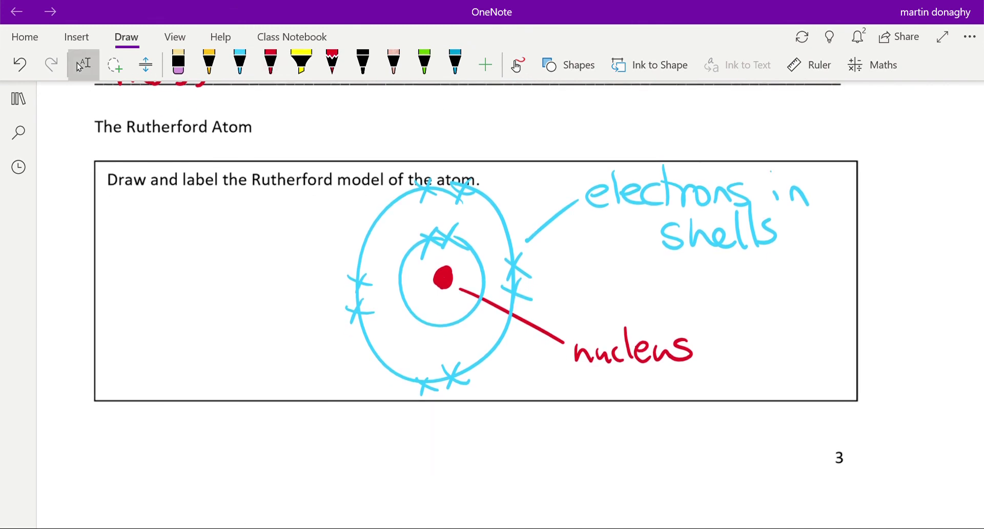
click(270, 62)
mouse_move(736, 346)
mouse_down()
mouse_move(737, 362)
mouse_move(749, 350)
mouse_up()
drag(757, 349, 771, 362)
drag(770, 321, 782, 361)
mouse_move(763, 342)
mouse_down()
mouse_move(785, 333)
mouse_move(813, 357)
mouse_move(816, 336)
mouse_up()
drag(829, 359, 848, 359)
drag(861, 328, 850, 361)
- Write 'protons + neutrons' below in red and bracket the nucleus description
drag(576, 388, 580, 417)
mouse_move(567, 397)
mouse_down()
mouse_move(623, 388)
mouse_move(625, 400)
mouse_up()
drag(618, 382, 666, 400)
mouse_move(674, 379)
mouse_down()
mouse_move(664, 403)
mouse_move(717, 390)
mouse_up()
mouse_move(709, 379)
mouse_down()
mouse_move(711, 407)
mouse_move(796, 387)
mouse_move(825, 399)
mouse_up()
mouse_move(829, 395)
mouse_down()
mouse_move(854, 381)
mouse_move(872, 390)
mouse_up()
drag(715, 318, 697, 377)
drag(868, 348, 883, 417)
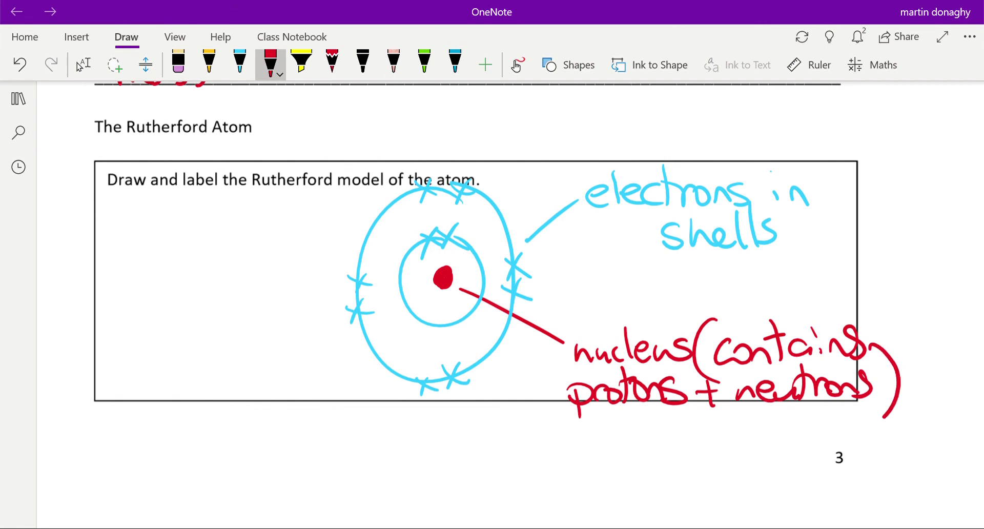